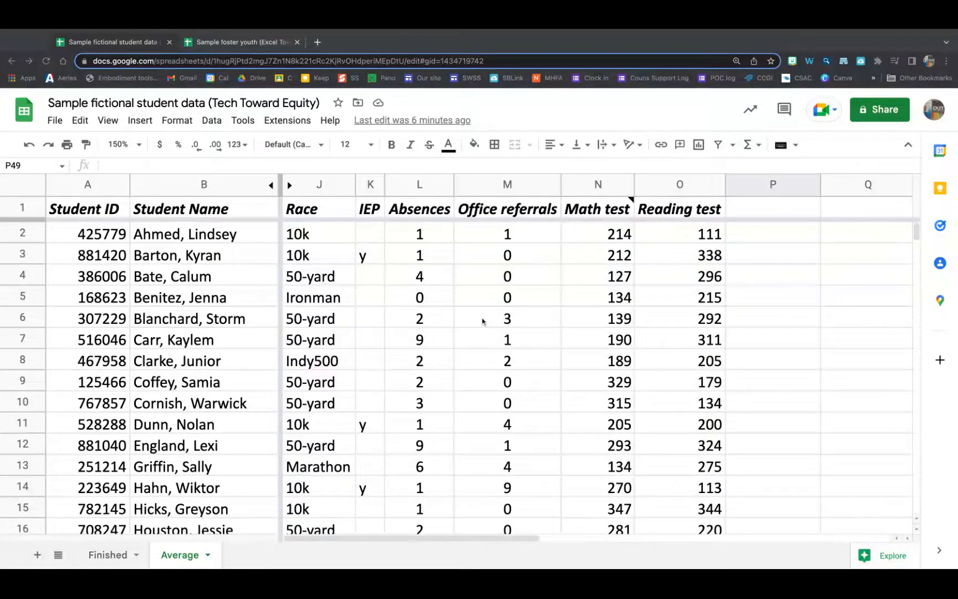
Compare the sample foster youth spreadsheet with the Average sheet of the fictional student data spreadsheet
{"action": "left_click", "coordinate": [231, 43]}
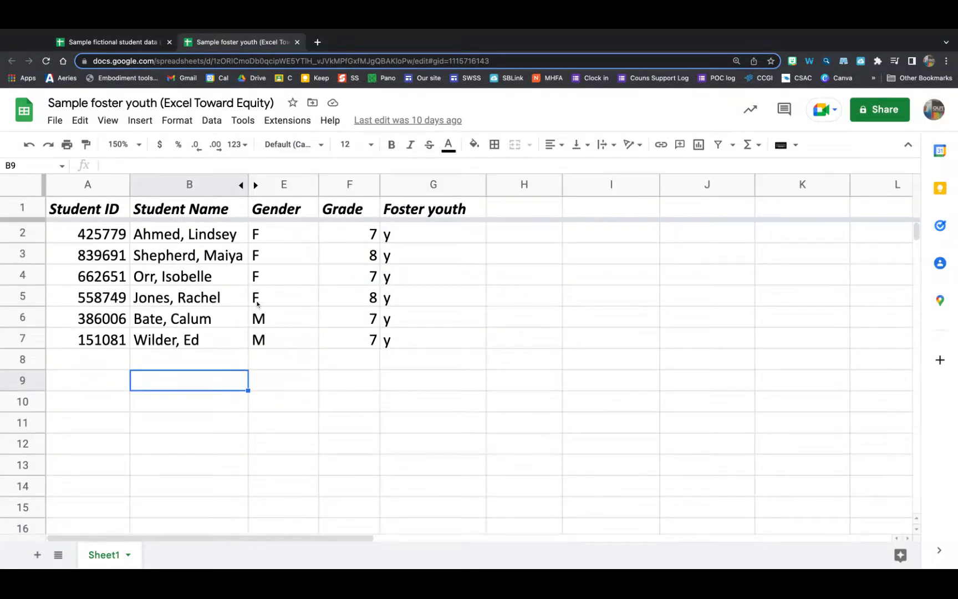
{"action": "left_click", "coordinate": [121, 43]}
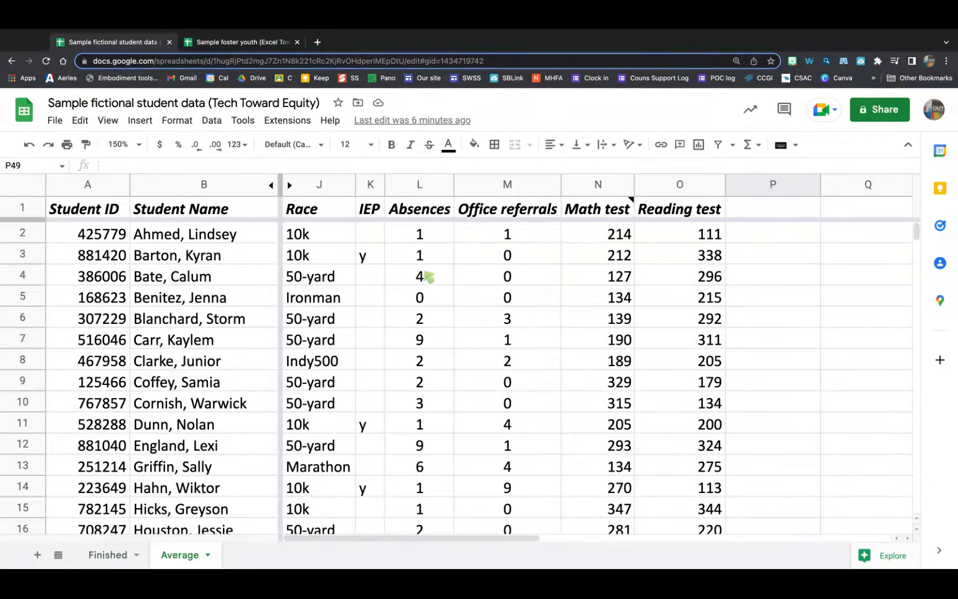
{"action": "scroll", "coordinate": [388, 366], "scroll_direction": "down", "scroll_amount": 3}
{"action": "scroll", "coordinate": [388, 366], "scroll_direction": "up", "scroll_amount": 3}
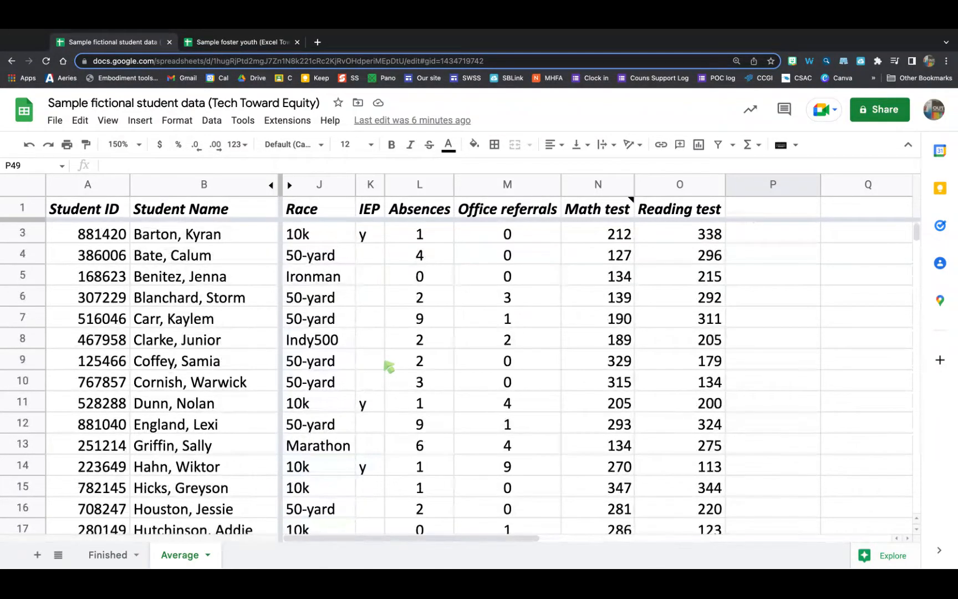
{"action": "scroll", "coordinate": [389, 366], "scroll_direction": "up", "scroll_amount": 1}
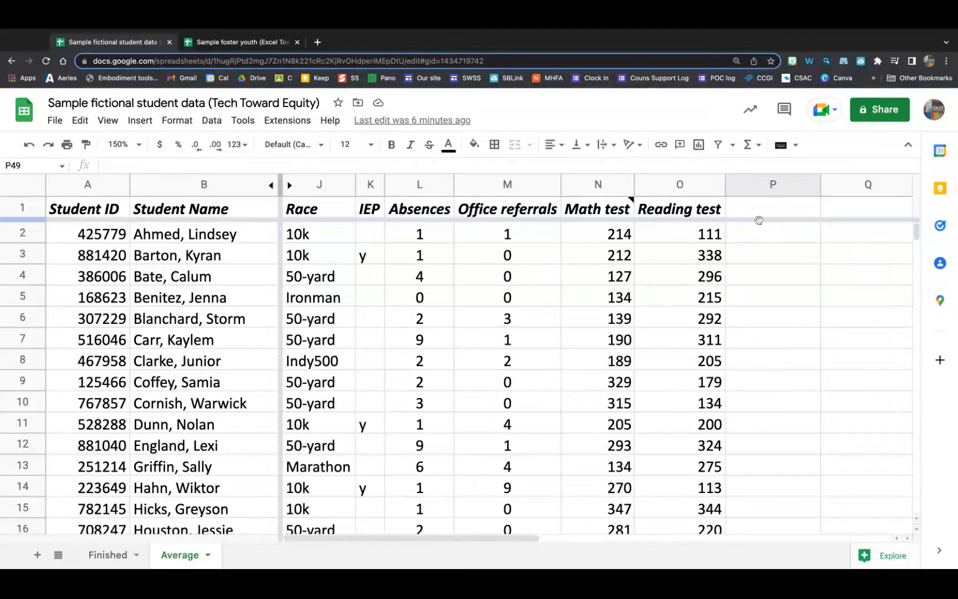
{"action": "left_click", "coordinate": [771, 296]}
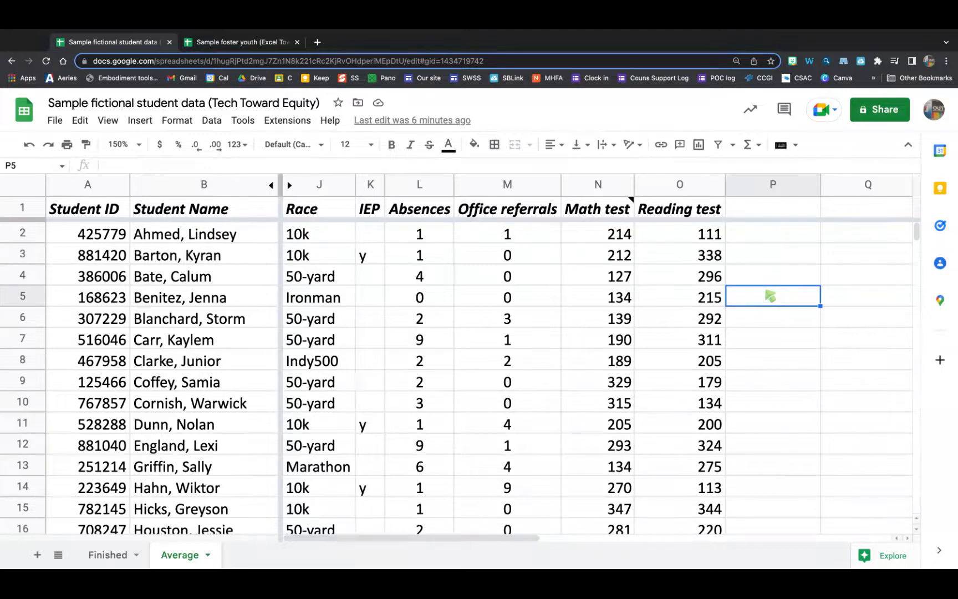
{"action": "left_click", "coordinate": [206, 42]}
{"action": "left_click", "coordinate": [134, 44]}
{"action": "scroll", "coordinate": [239, 454], "scroll_direction": "down", "scroll_amount": 3}
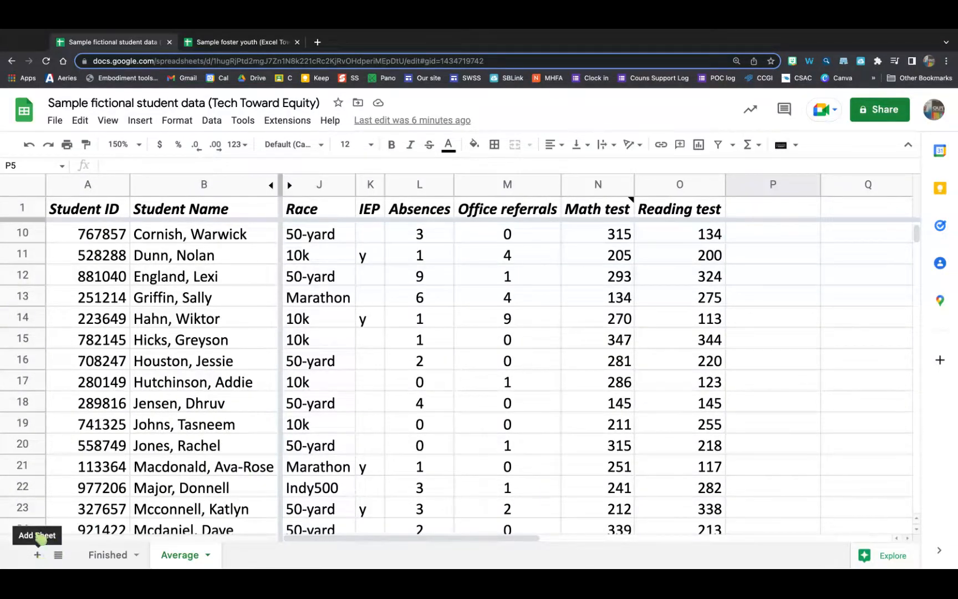
Add a new sheet named Foster to the student data spreadsheet
{"action": "left_click", "coordinate": [37, 555]}
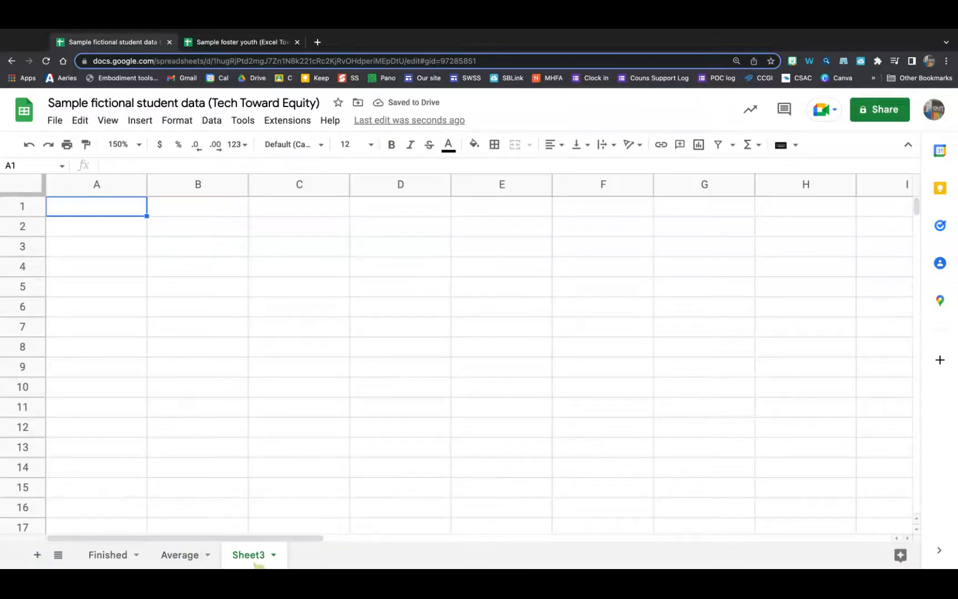
{"action": "left_click", "coordinate": [274, 558]}
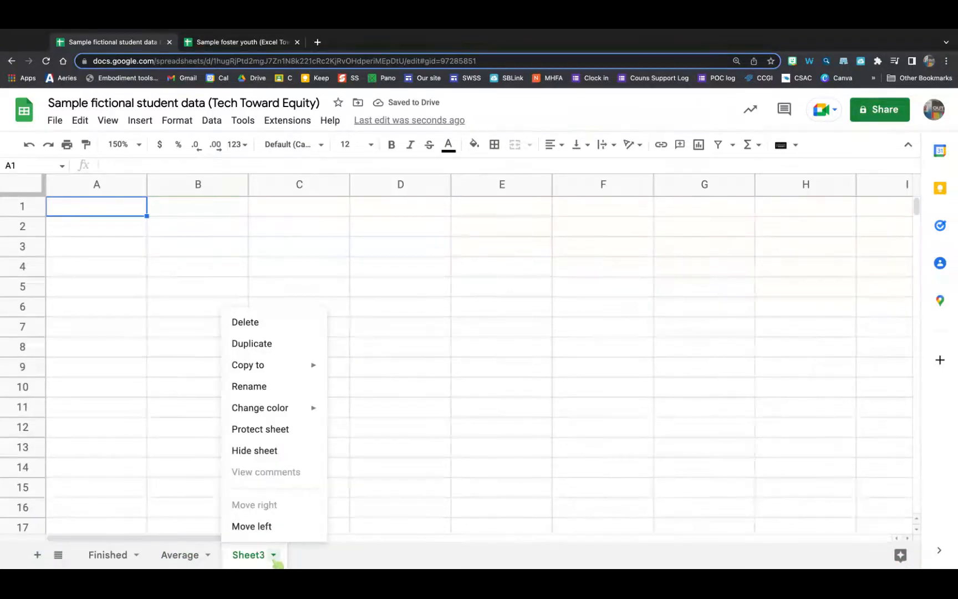
{"action": "left_click", "coordinate": [260, 393]}
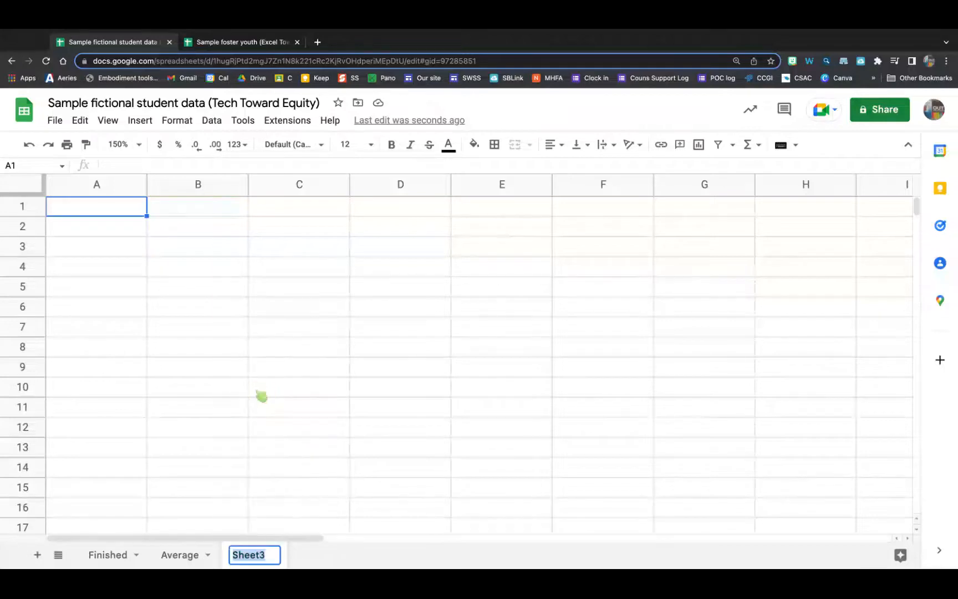
{"action": "type", "text": "Foster"}
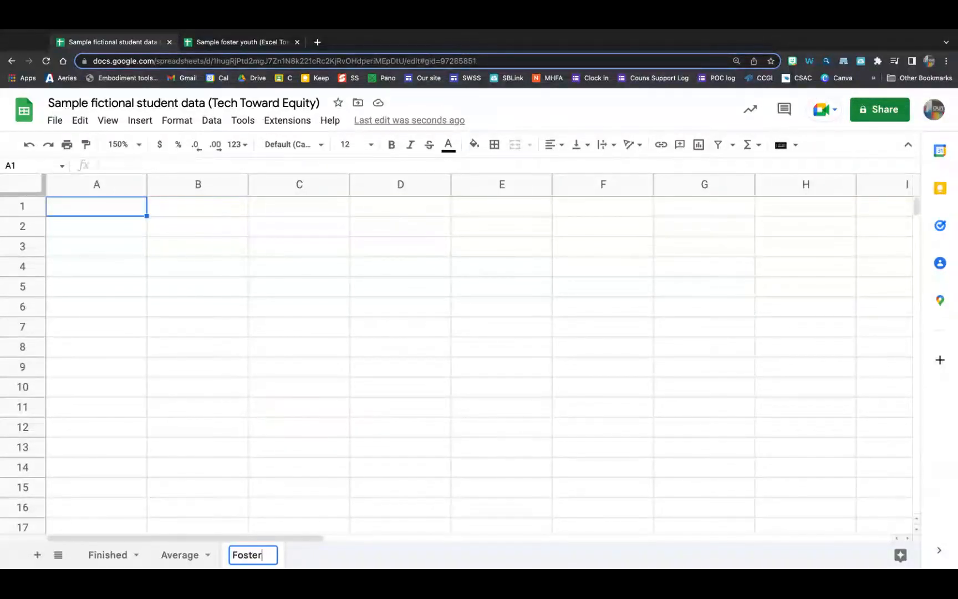
{"action": "key", "text": "Return"}
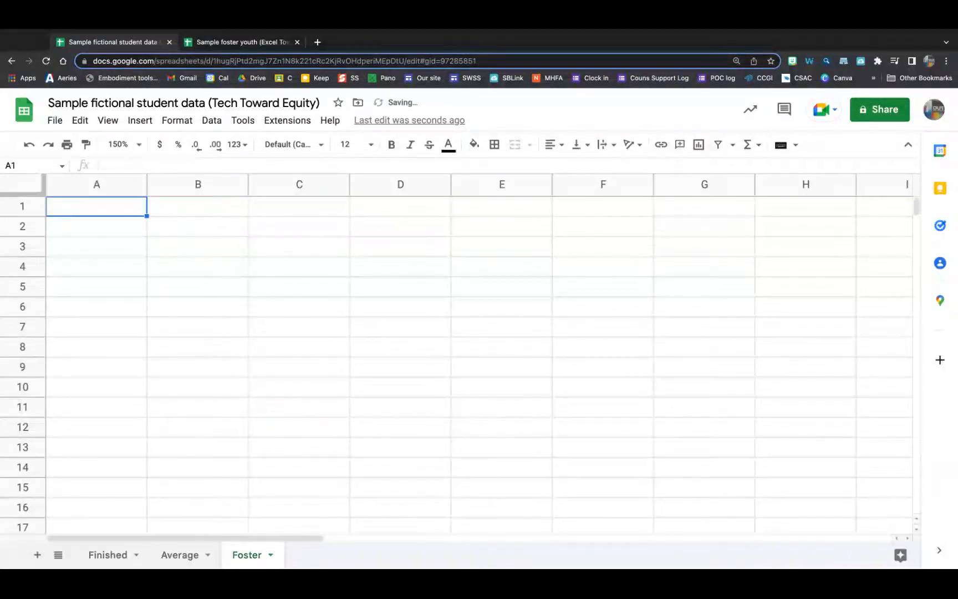
Copy the whole foster youth table, A1:G7, including its headers, from the sample foster youth spreadsheet
{"action": "left_click", "coordinate": [222, 43]}
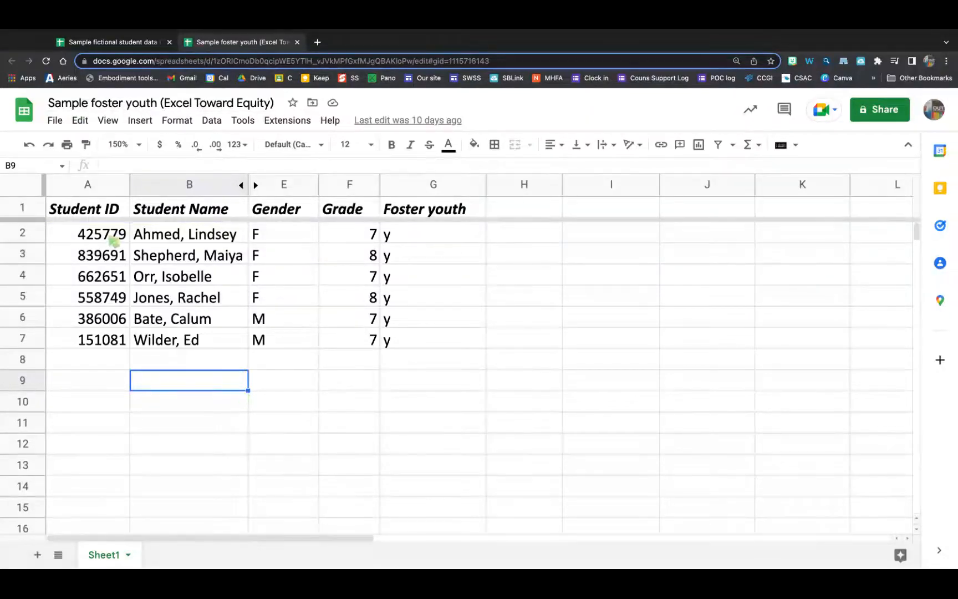
{"action": "left_click", "coordinate": [99, 211]}
{"action": "left_click_drag", "start_coordinate": [99, 211], "coordinate": [407, 340]}
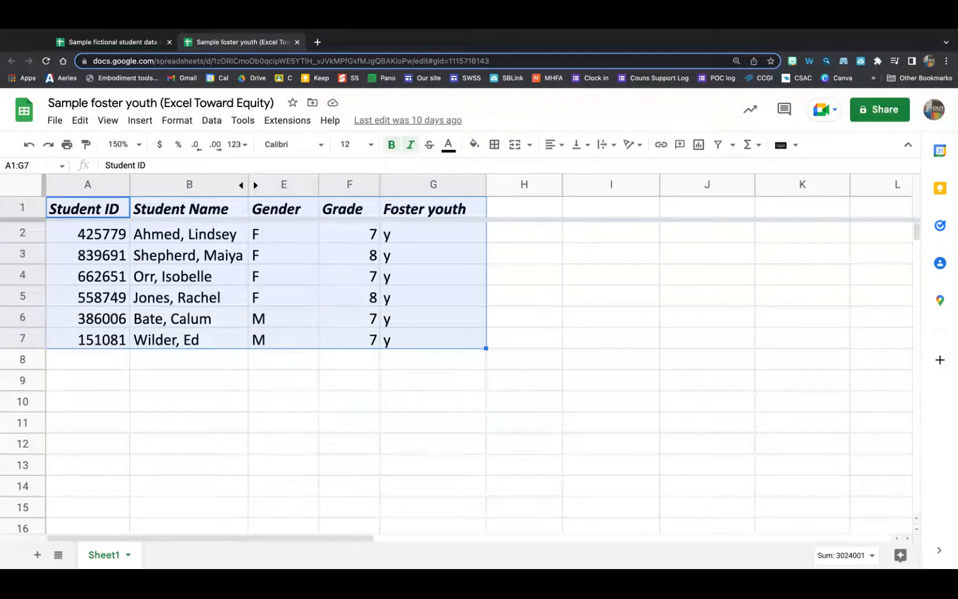
{"action": "right_click", "coordinate": [426, 338]}
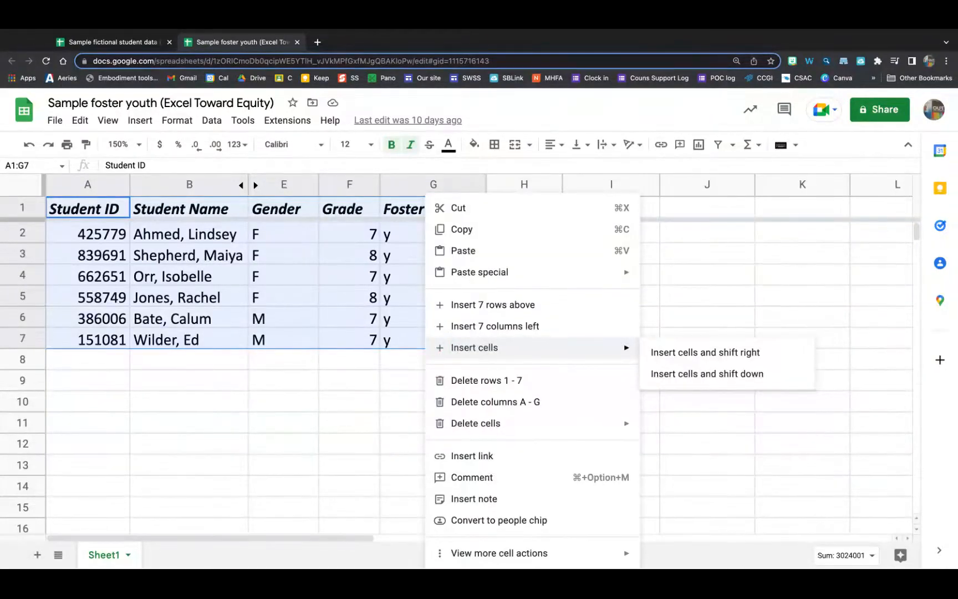
{"action": "left_click", "coordinate": [464, 231]}
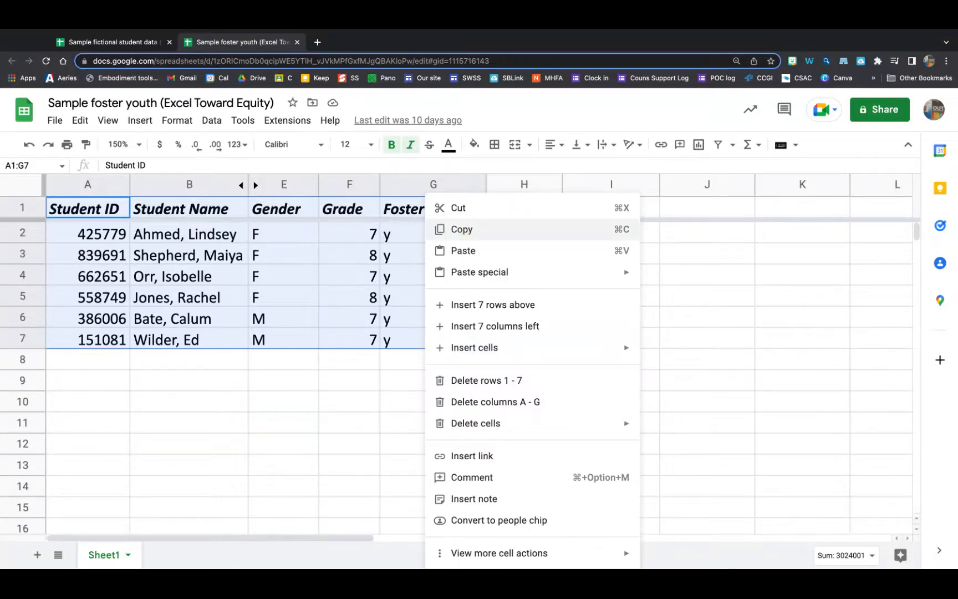
{"action": "left_click", "coordinate": [463, 232]}
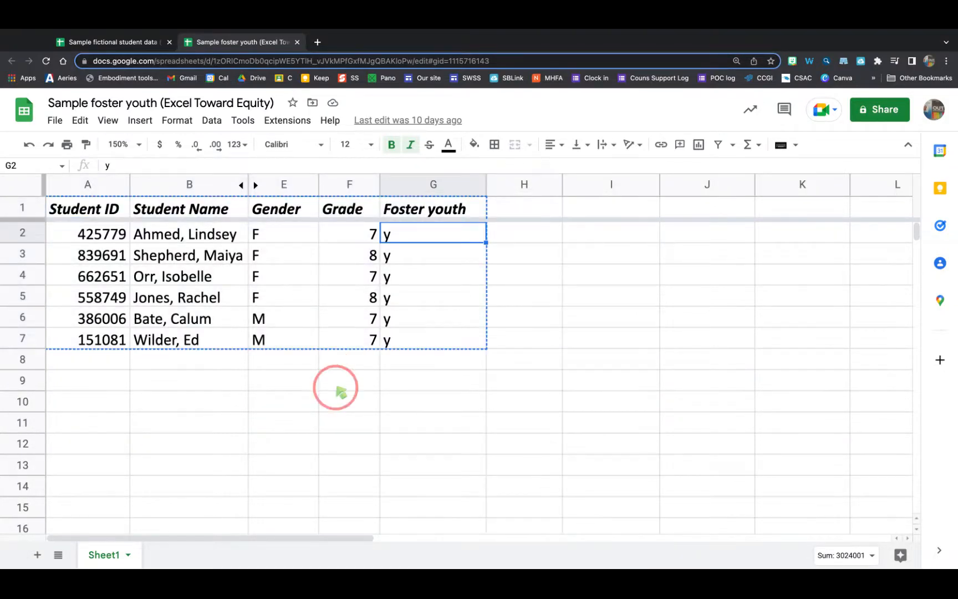
{"action": "left_click", "coordinate": [337, 387]}
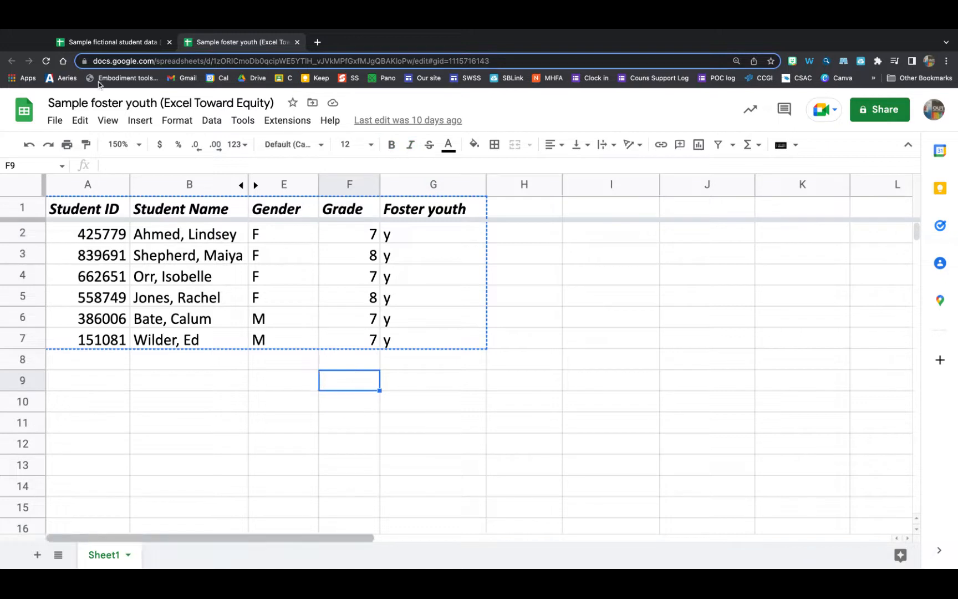
Paste the copied table at cell A1 of the Foster sheet in the student data spreadsheet
{"action": "left_click", "coordinate": [102, 42]}
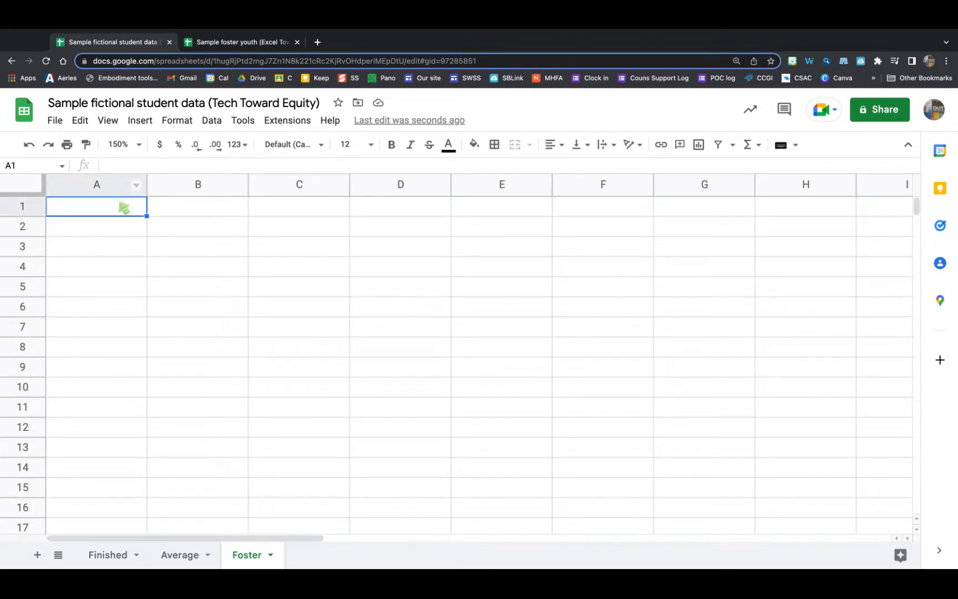
{"action": "right_click", "coordinate": [123, 207]}
{"action": "left_click", "coordinate": [161, 229]}
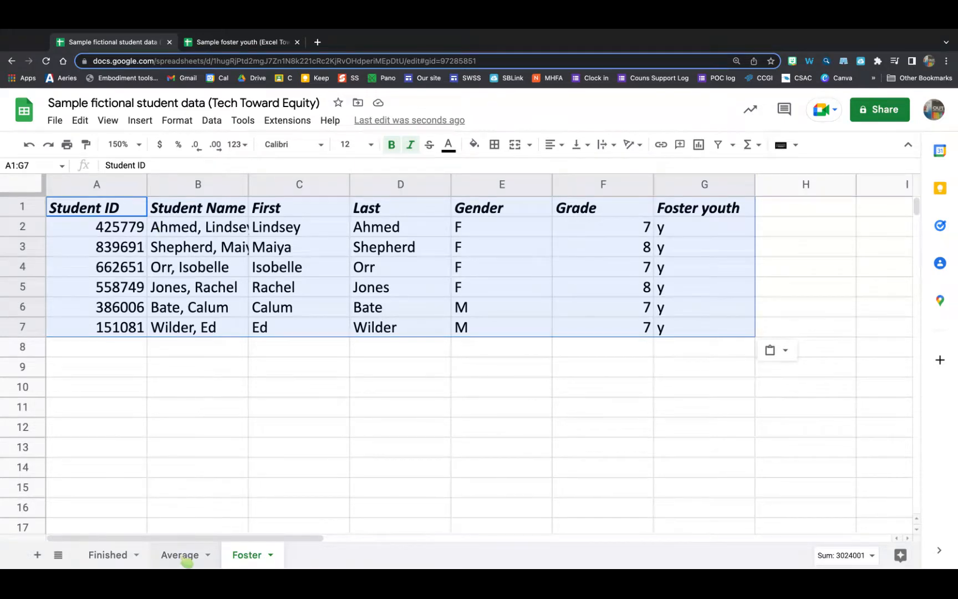
Enter the column header Foster in cell P1 of the Average sheet
{"action": "left_click", "coordinate": [183, 554]}
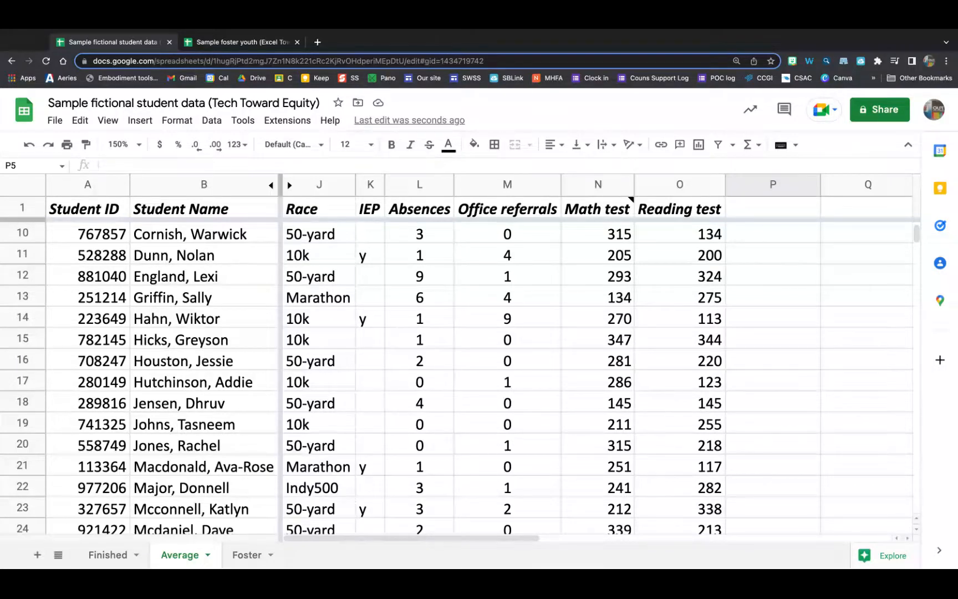
{"action": "left_click", "coordinate": [764, 216]}
{"action": "type", "text": "F"}
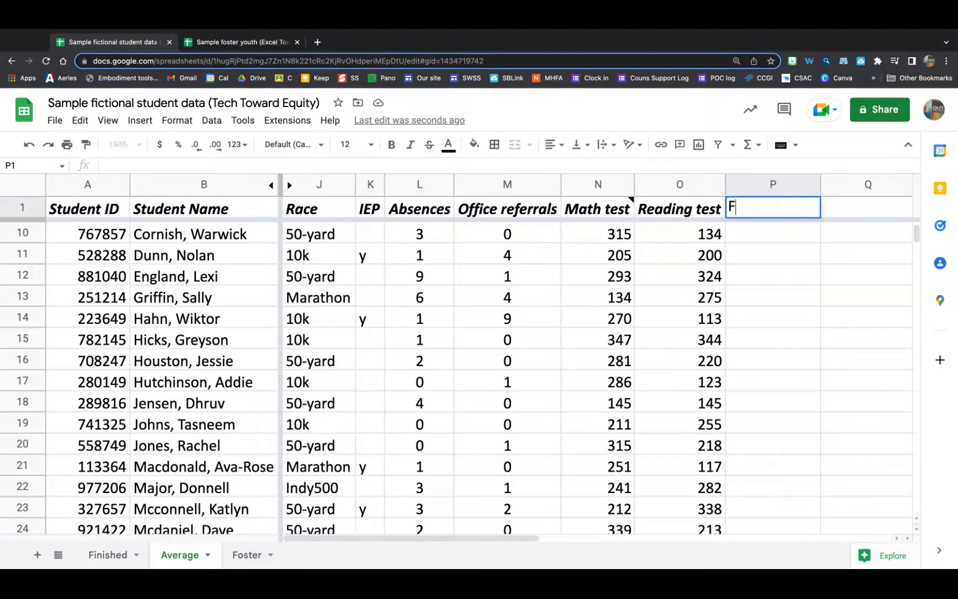
{"action": "type", "text": "oster"}
{"action": "key", "text": "Return"}
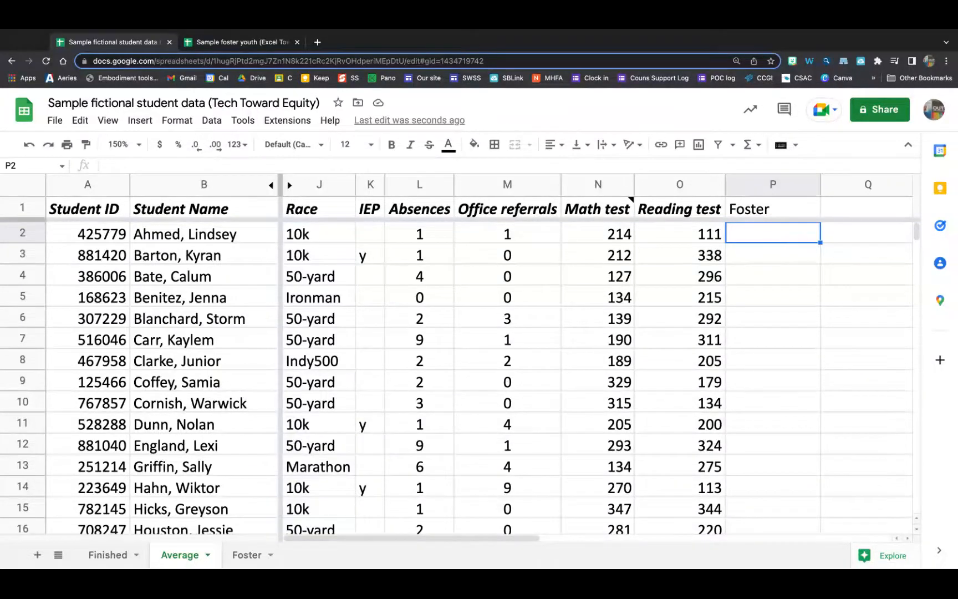
Enter the formula =vlookup(A2,Foster!A:G,7,false) in cell P2 of the Average sheet to look up foster status by student ID
{"action": "type", "text": "="}
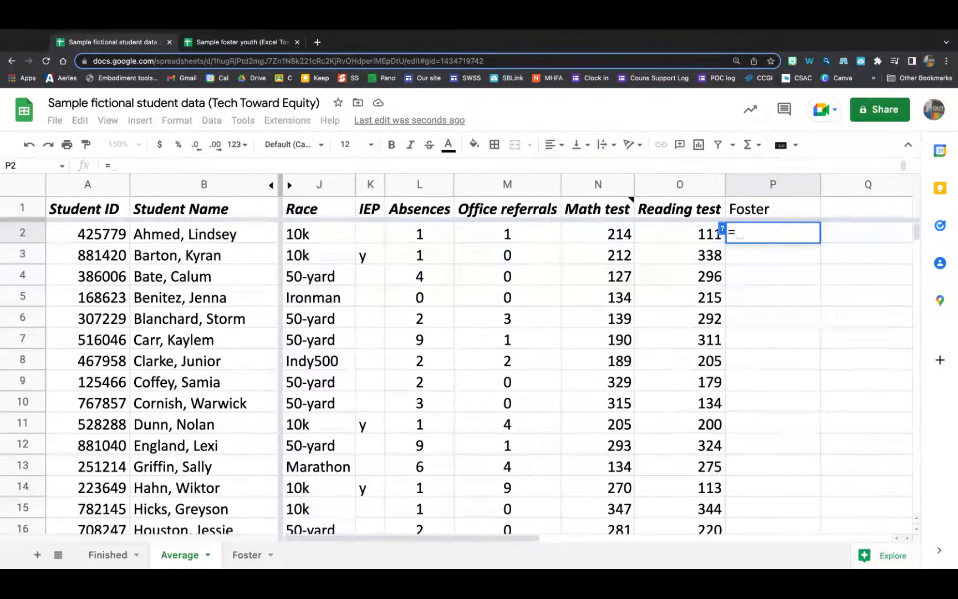
{"action": "type", "text": "v"}
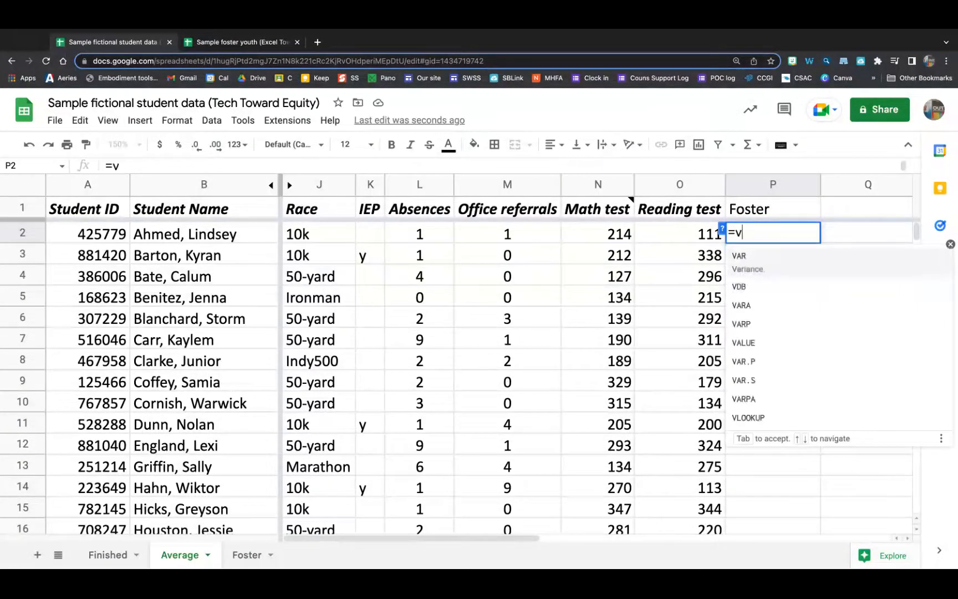
{"action": "type", "text": "lookup"}
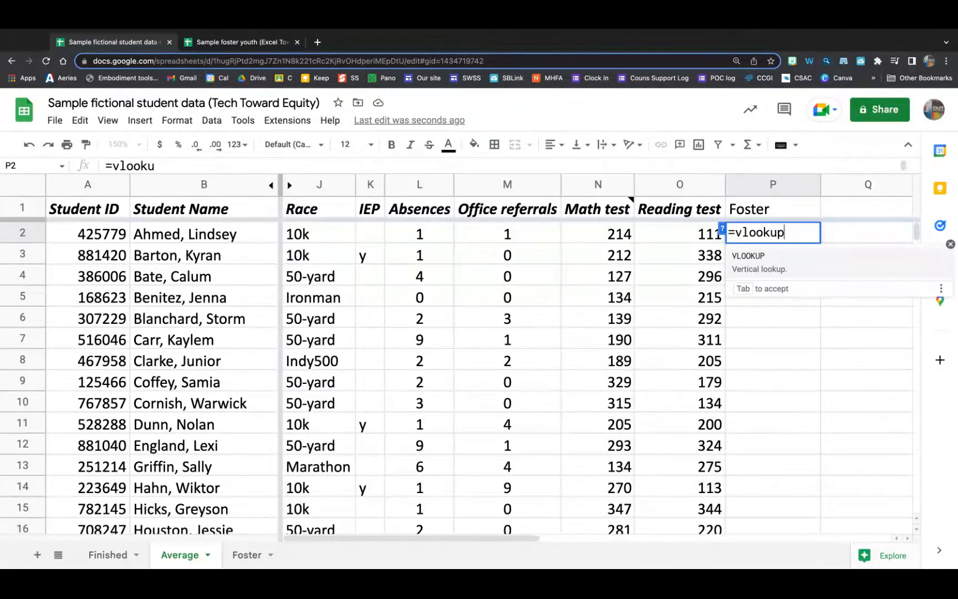
{"action": "type", "text": "("}
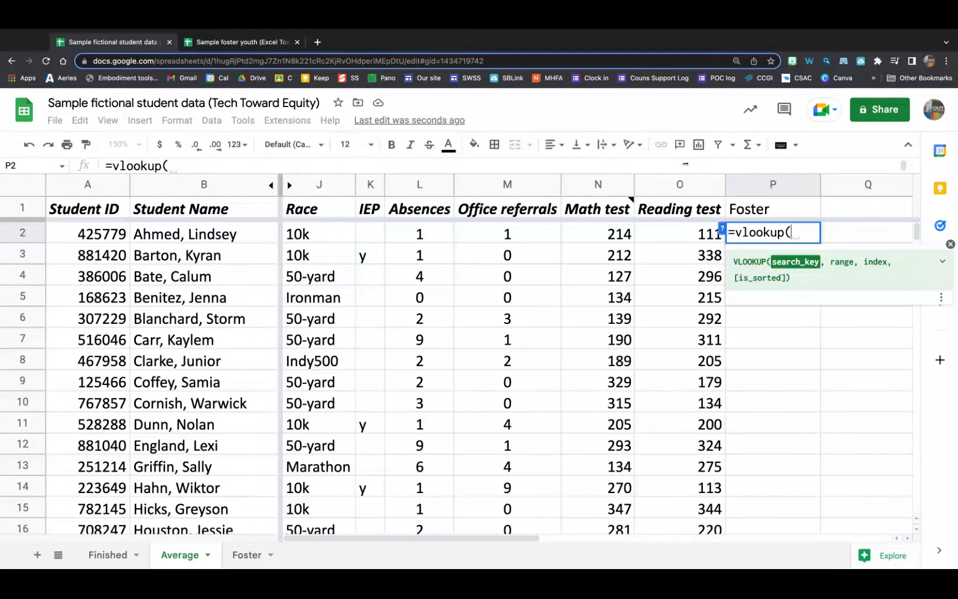
{"action": "left_click", "coordinate": [88, 240]}
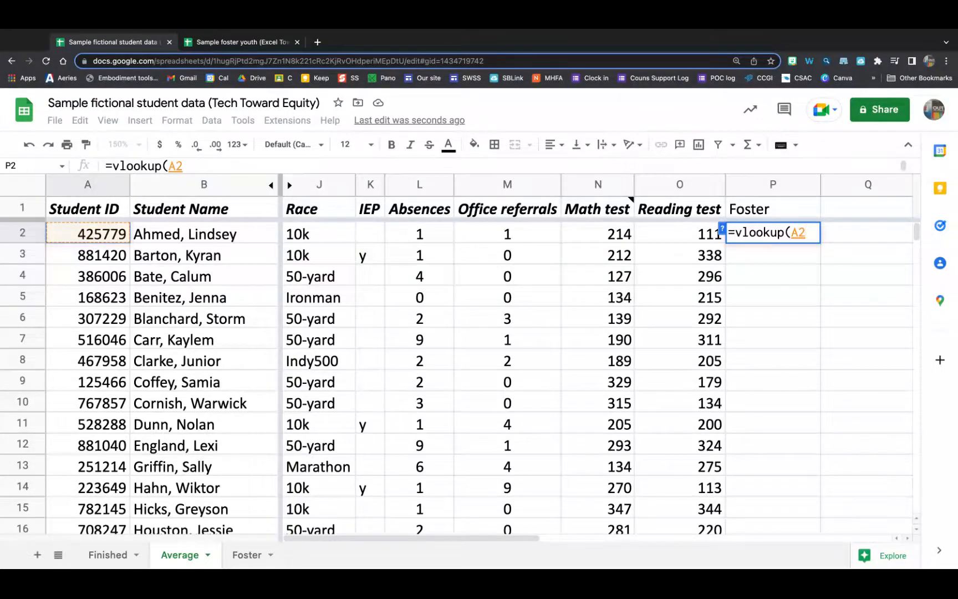
{"action": "type", "text": ","}
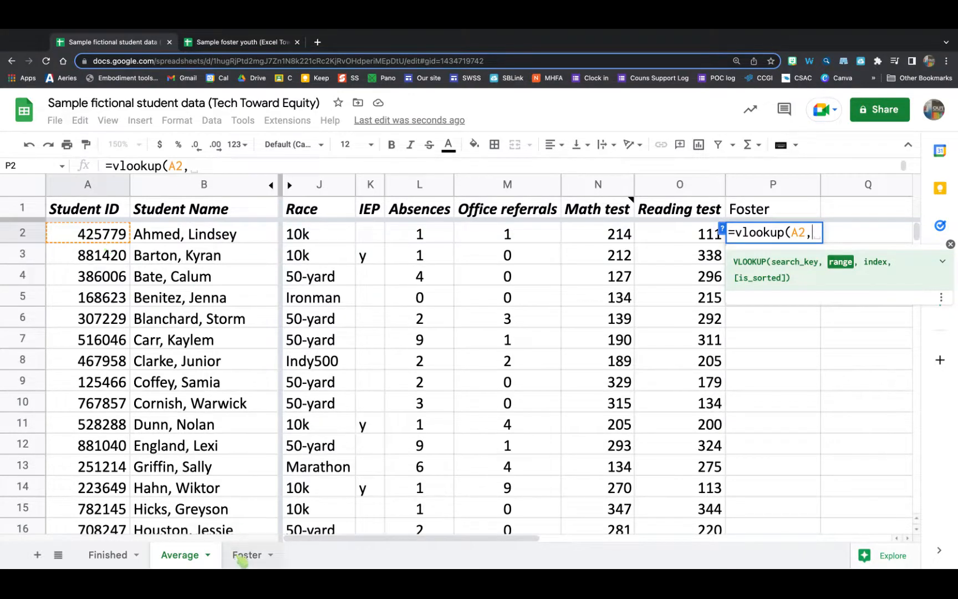
{"action": "left_click", "coordinate": [242, 558]}
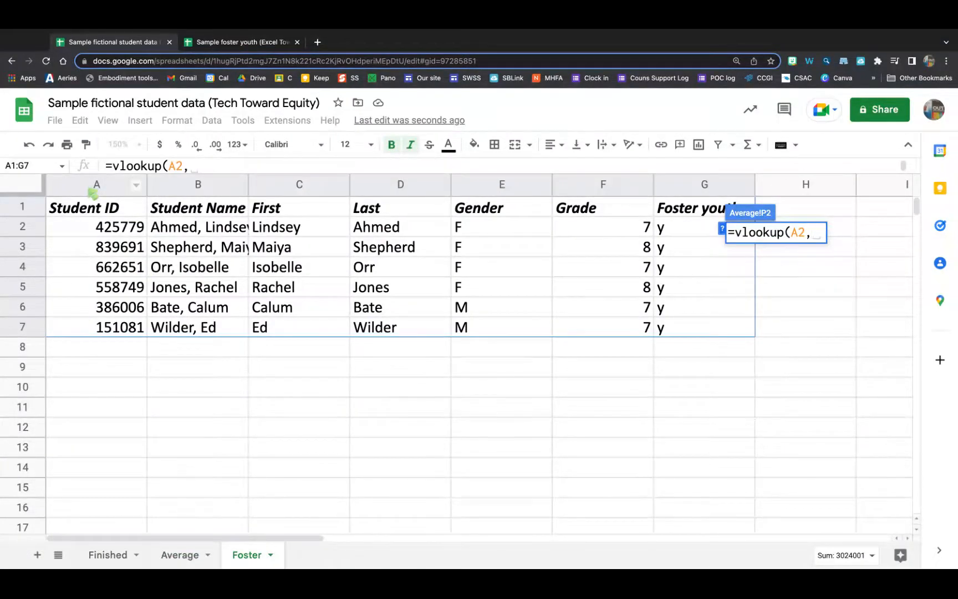
{"action": "left_click_drag", "start_coordinate": [90, 189], "coordinate": [678, 214]}
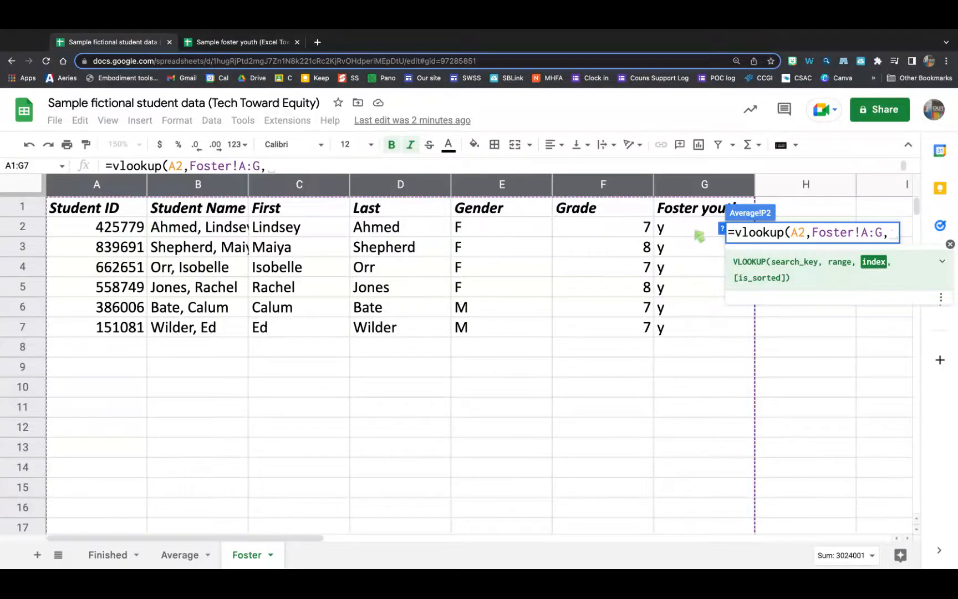
{"action": "type", "text": "7,"}
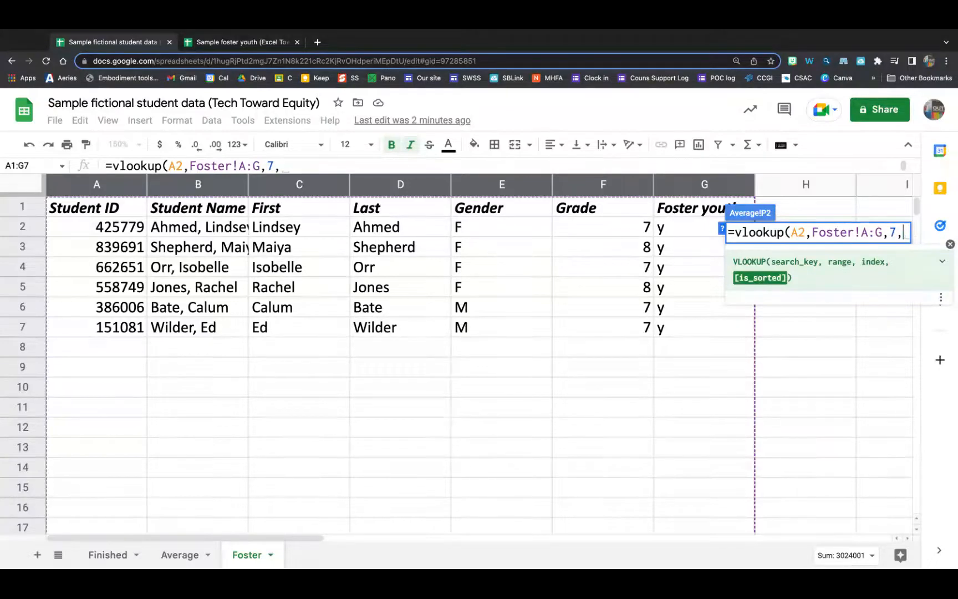
{"action": "type", "text": "fa"}
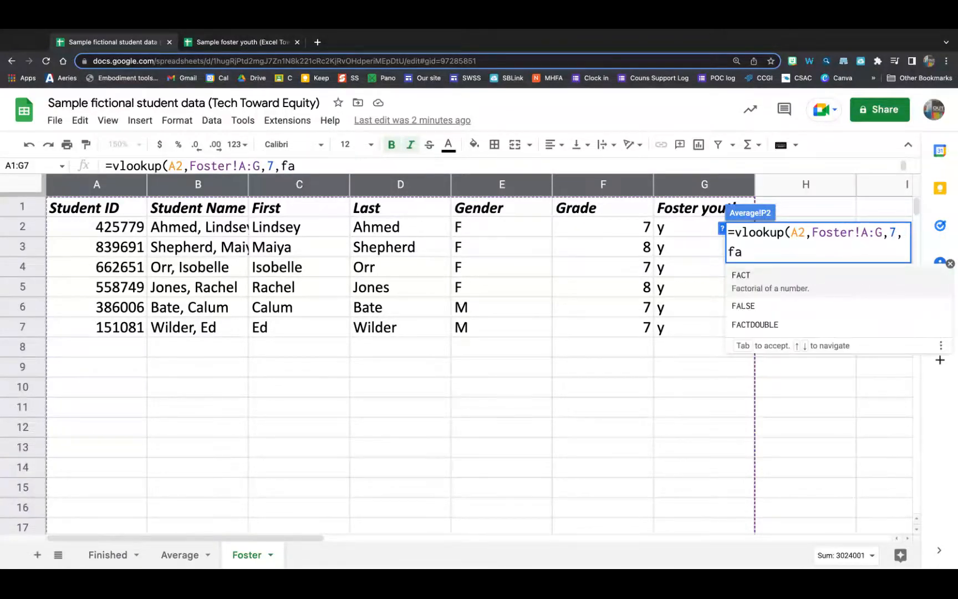
{"action": "type", "text": "lse)"}
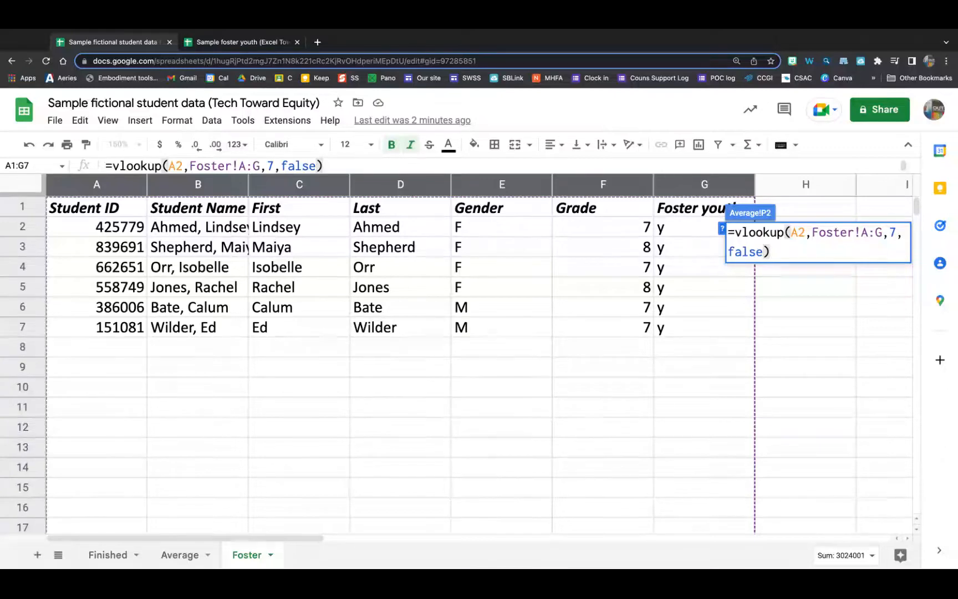
{"action": "key", "text": "Return"}
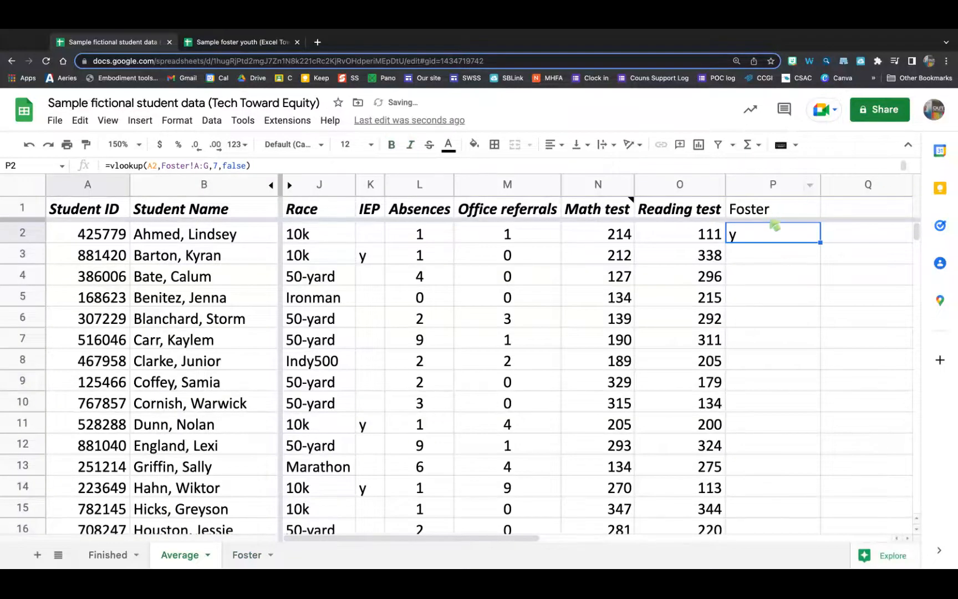
{"action": "left_click", "coordinate": [765, 234]}
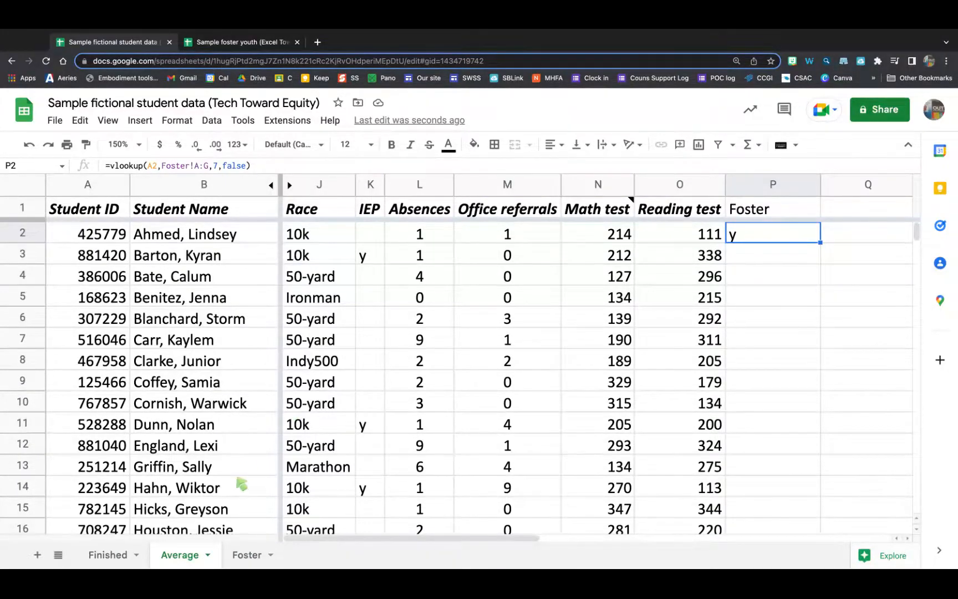
Check the first student's Foster youth entry in cell G2 of the Foster sheet, and return to the Average sheet
{"action": "left_click", "coordinate": [244, 556]}
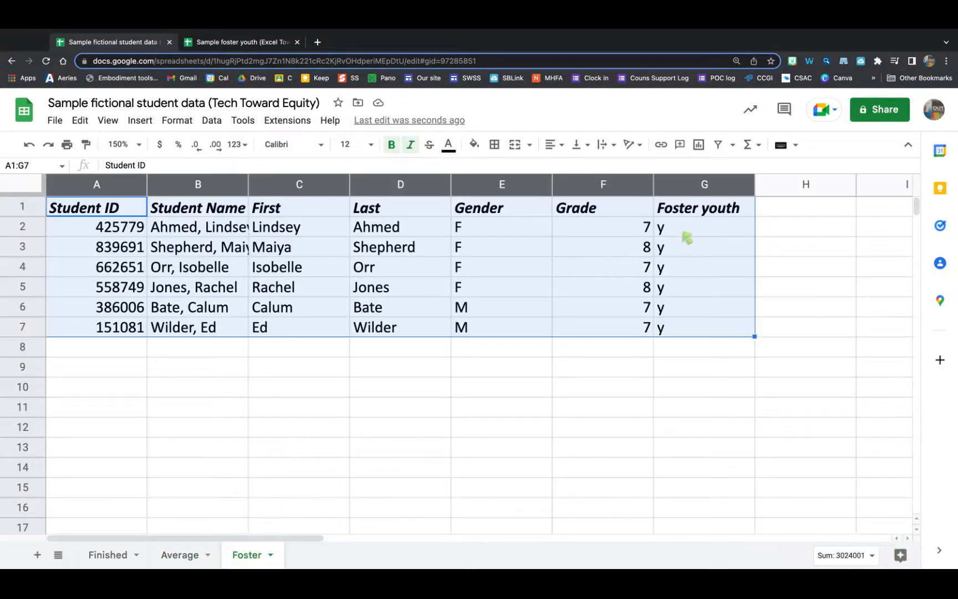
{"action": "left_click", "coordinate": [686, 236]}
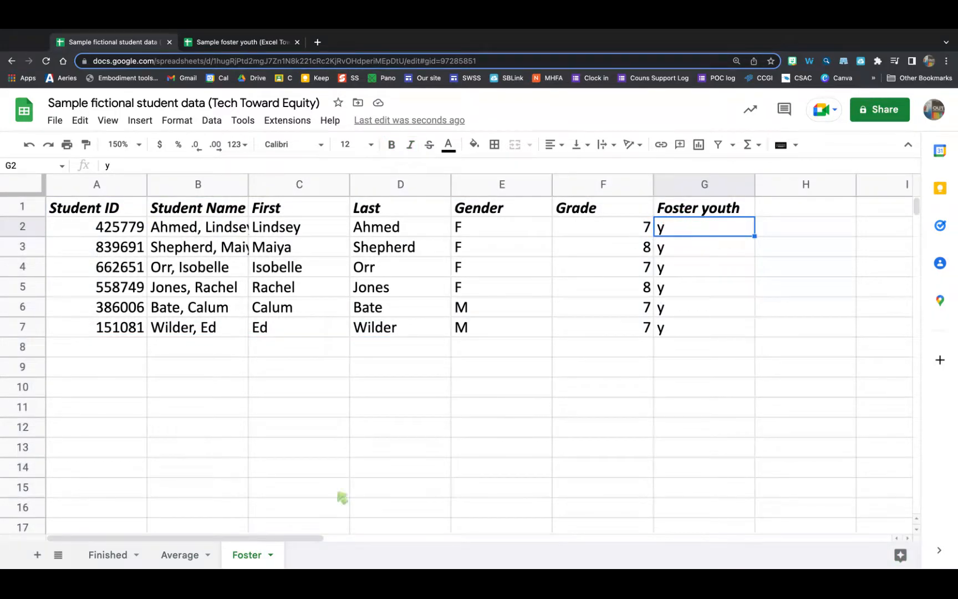
{"action": "left_click", "coordinate": [179, 555]}
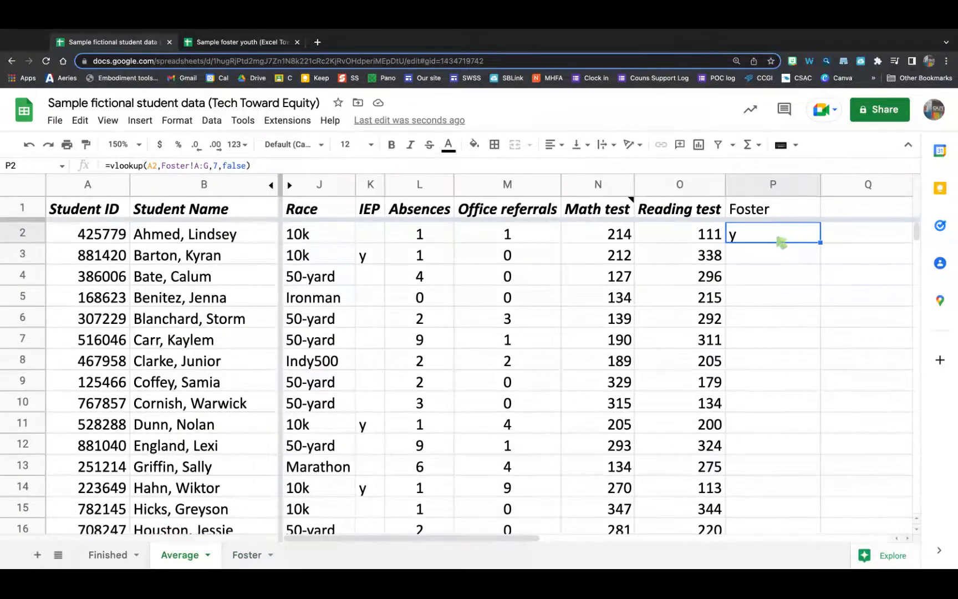
Start a VLOOKUP formula in cell P3 of the Average sheet with the student ID in A3 as the search key
{"action": "left_click", "coordinate": [769, 263]}
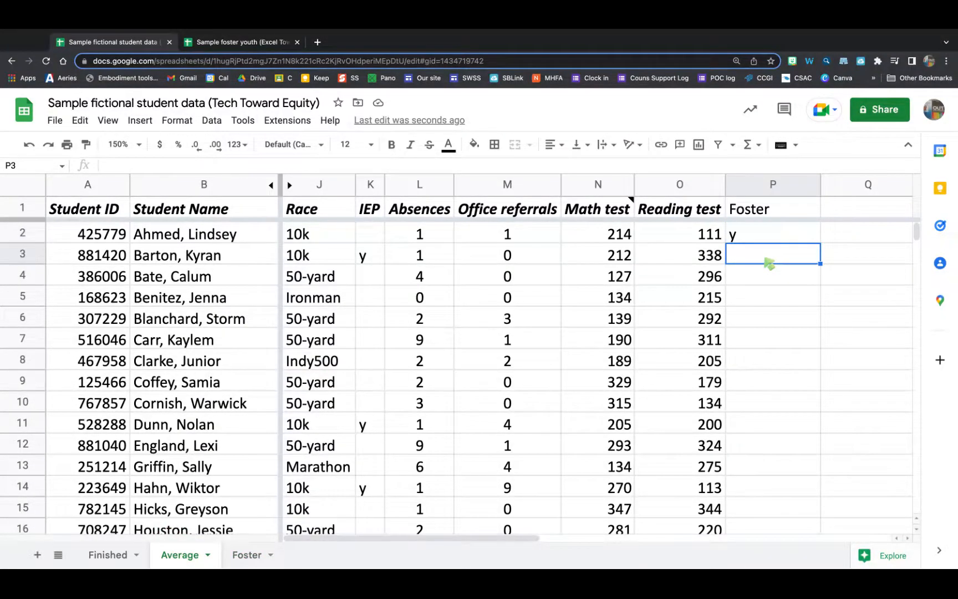
{"action": "type", "text": "="}
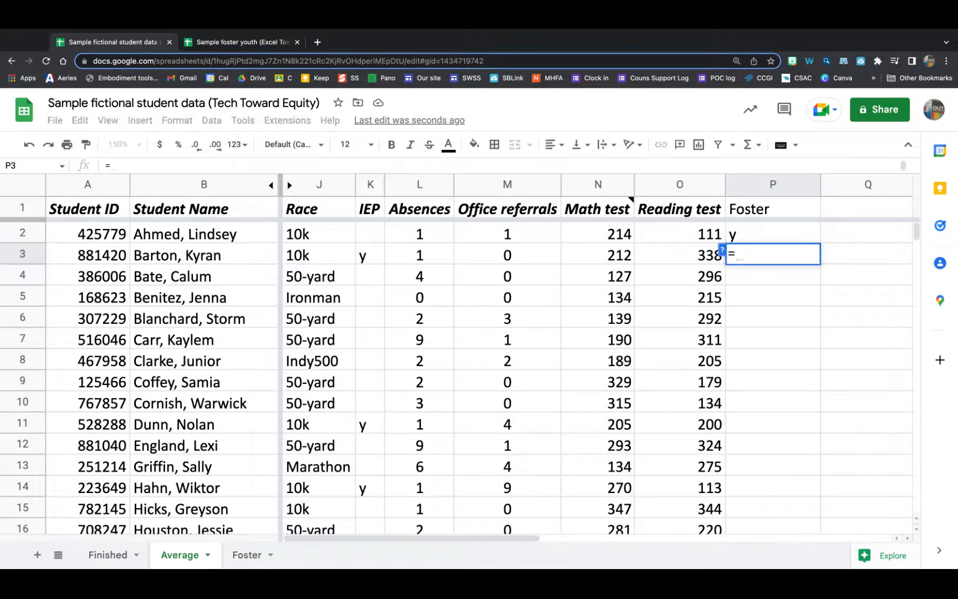
{"action": "type", "text": "vlo"}
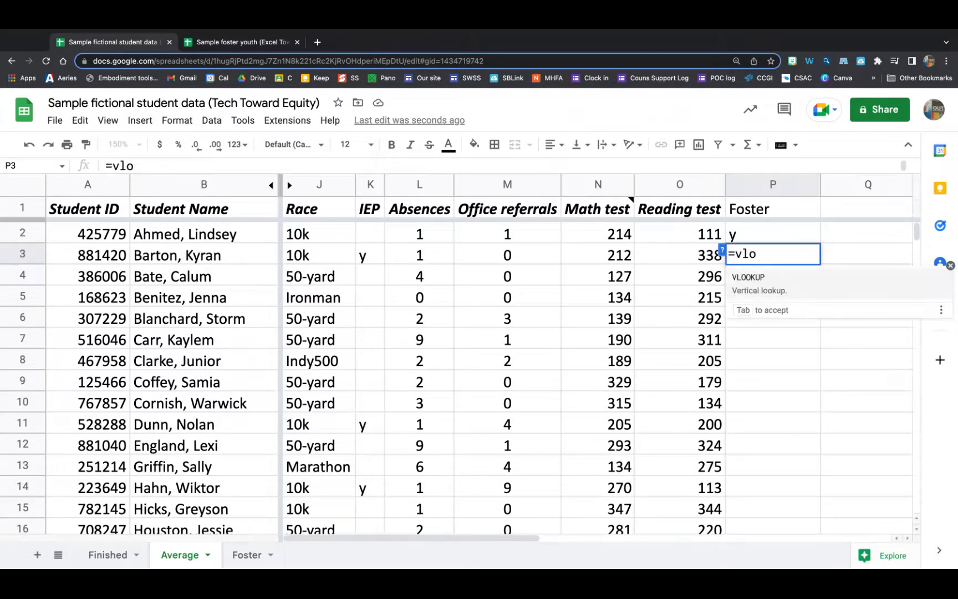
{"action": "left_click", "coordinate": [777, 288]}
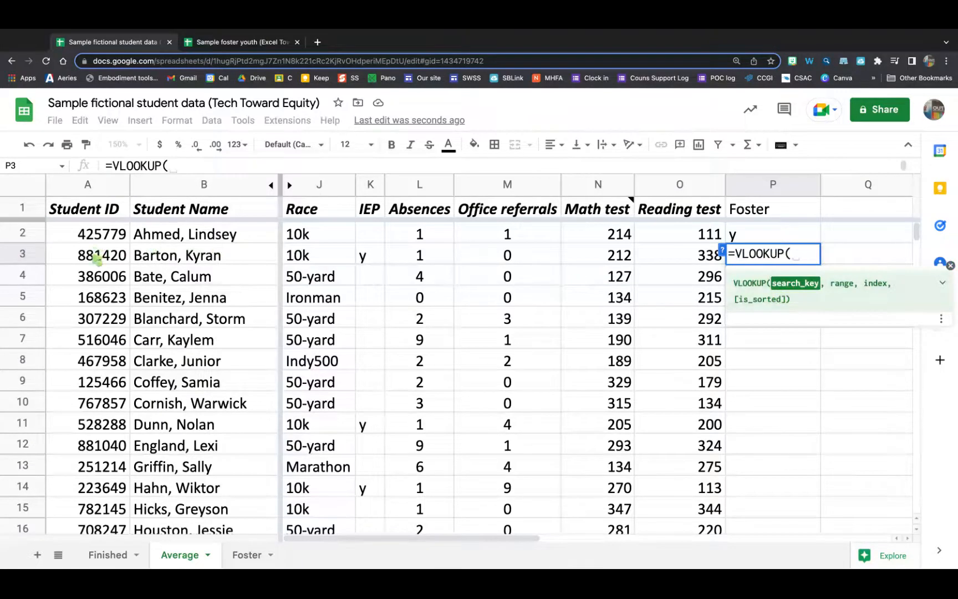
{"action": "left_click", "coordinate": [98, 261]}
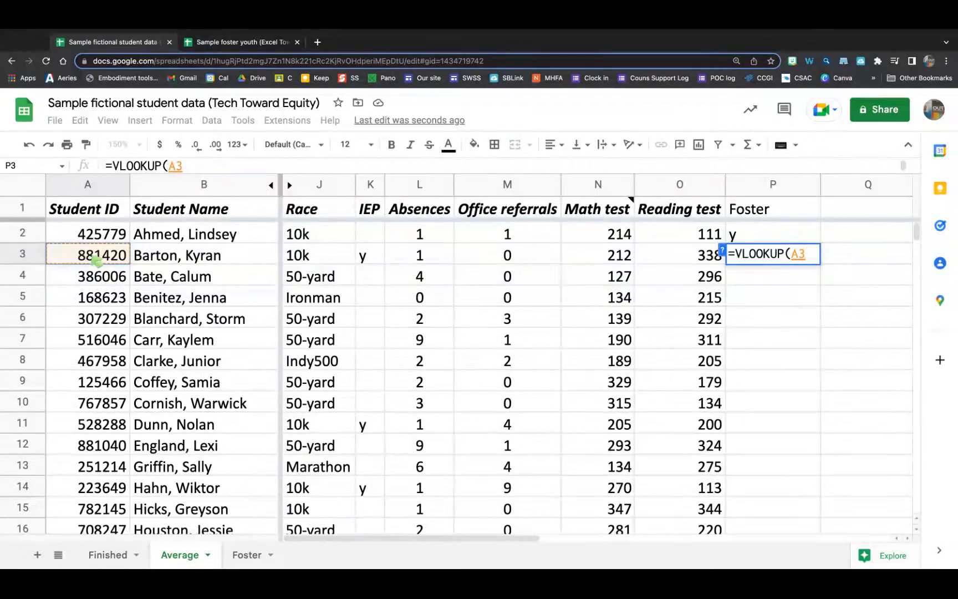
{"action": "type", "text": ","}
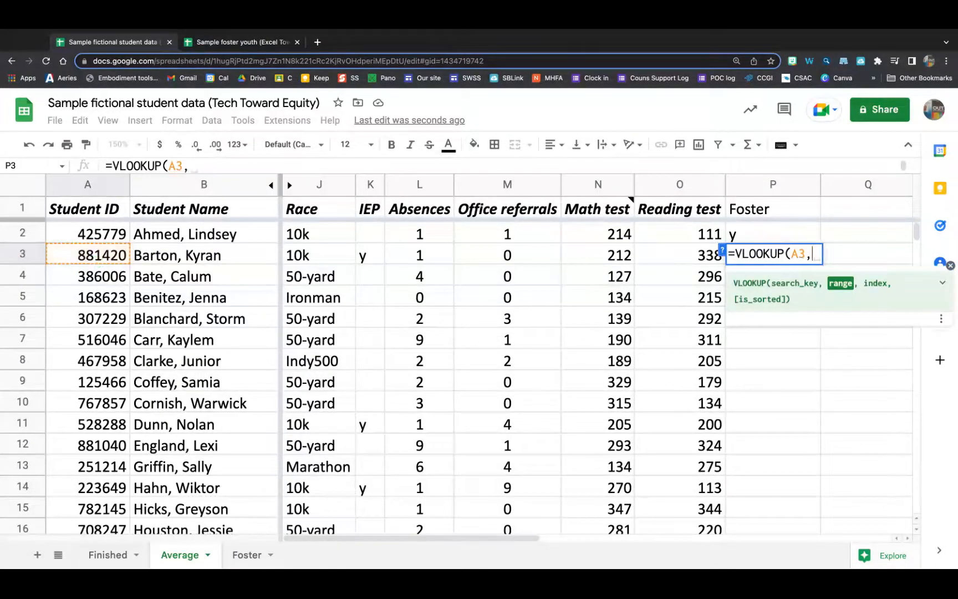
Set the formula's lookup range to columns A:G of the Foster sheet
{"action": "left_click", "coordinate": [244, 555]}
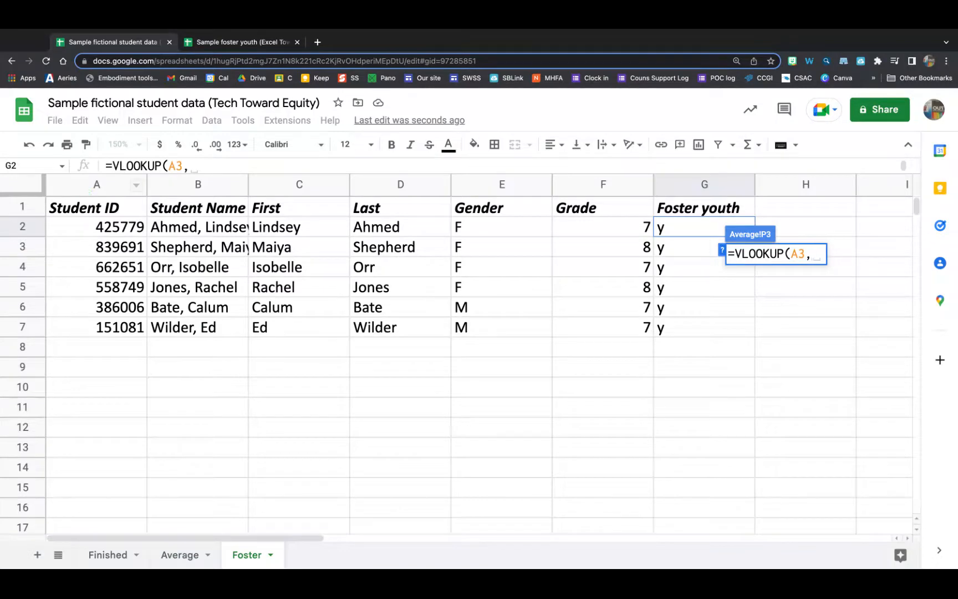
{"action": "left_click", "coordinate": [82, 186]}
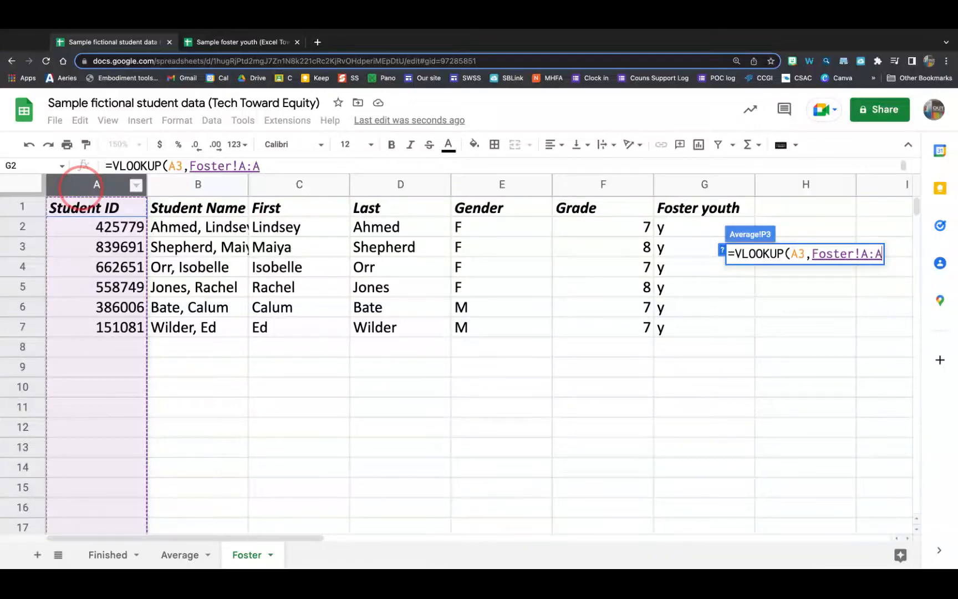
{"action": "left_click_drag", "start_coordinate": [97, 186], "coordinate": [671, 188]}
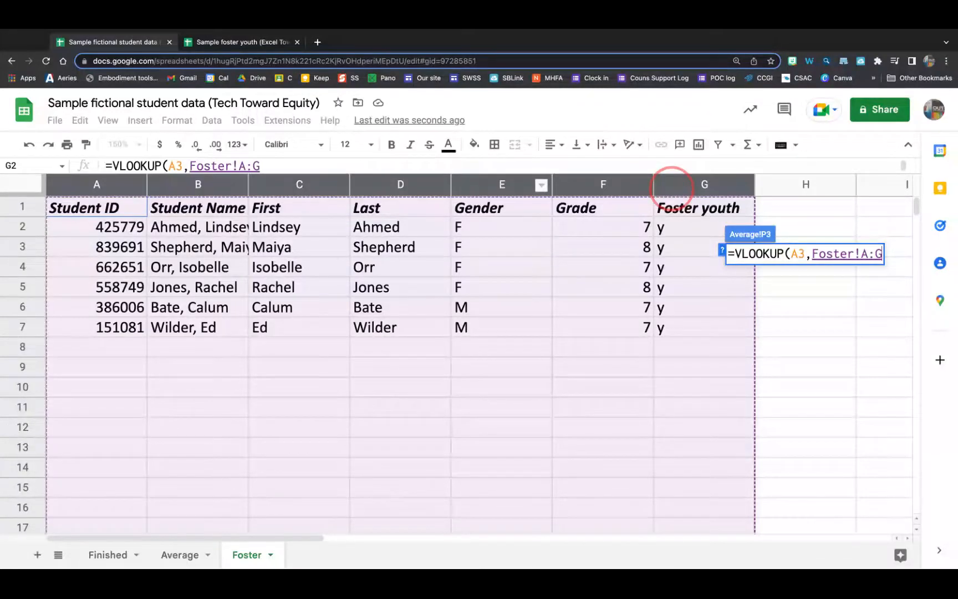
{"action": "mouse_move", "coordinate": [672, 188]}
{"action": "left_mouse_down"}
{"action": "mouse_move", "coordinate": [250, 158]}
{"action": "mouse_move", "coordinate": [62, 161]}
{"action": "mouse_move", "coordinate": [127, 191]}
{"action": "mouse_move", "coordinate": [680, 188]}
{"action": "left_mouse_up"}
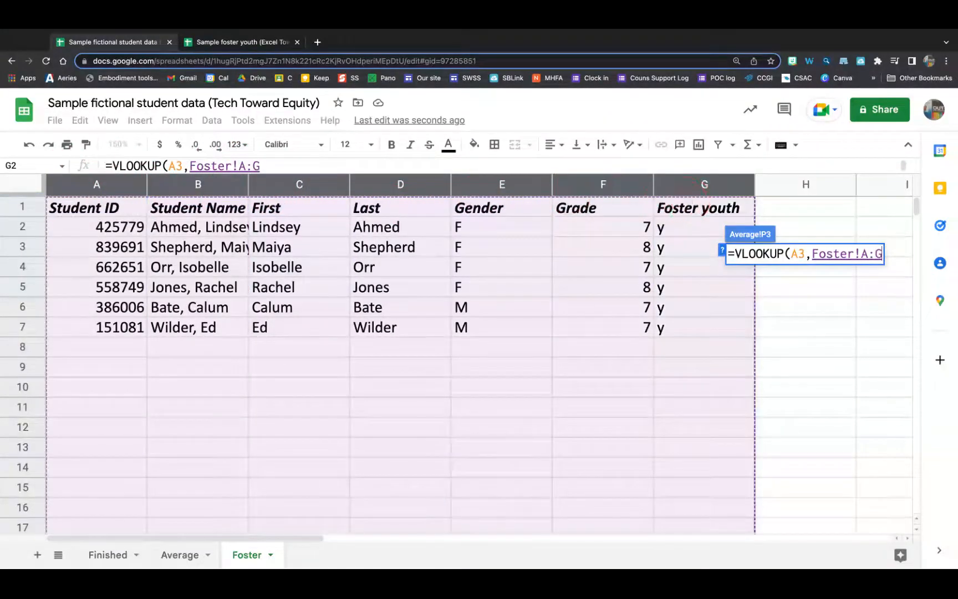
{"action": "type", "text": ","}
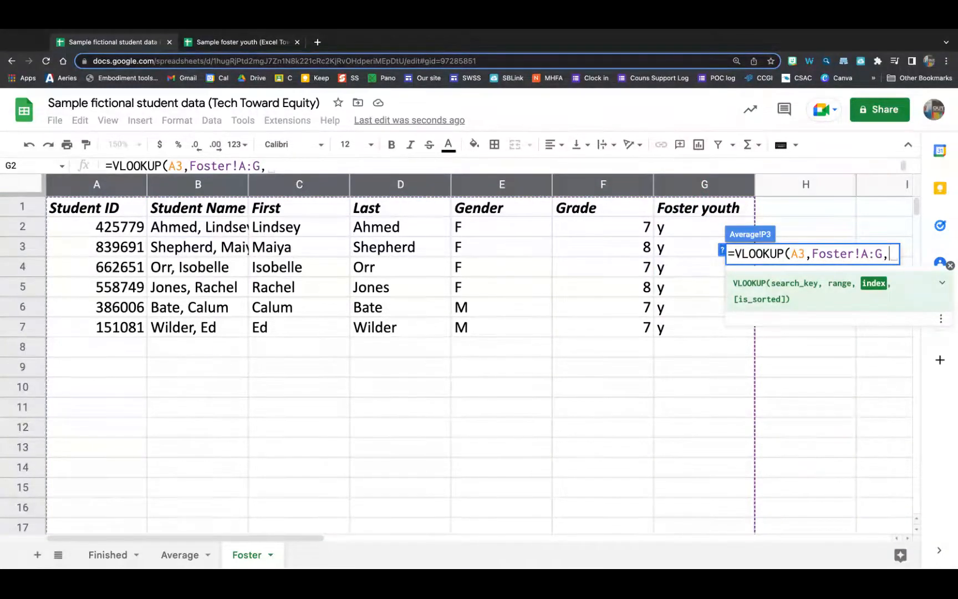
Complete the P3 formula with column index 7 and false for an exact match, giving =VLOOKUP(A3,Foster!A:G,7,false)
{"action": "type", "text": "7"}
{"action": "type", "text": ",f"}
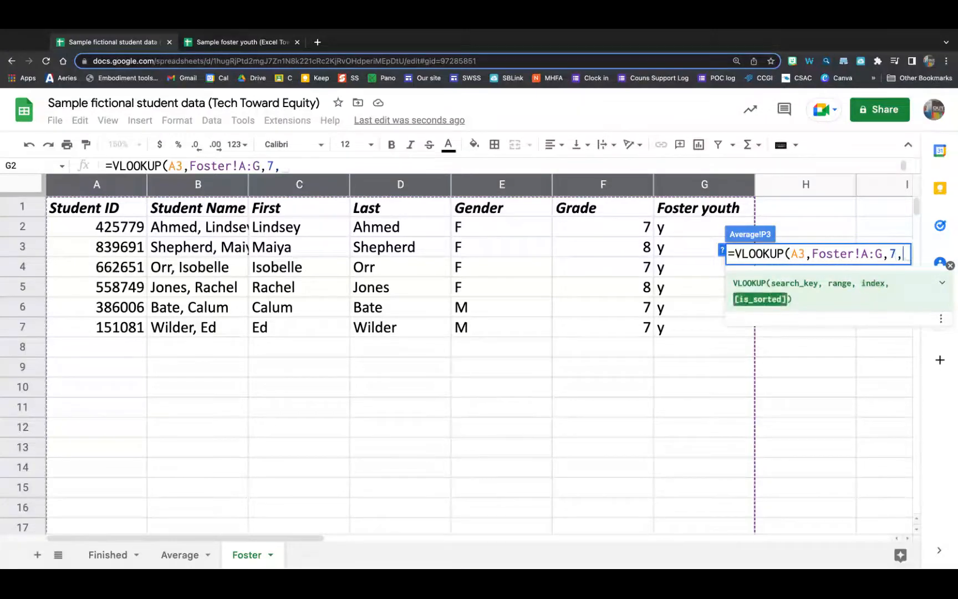
{"action": "type", "text": "als"}
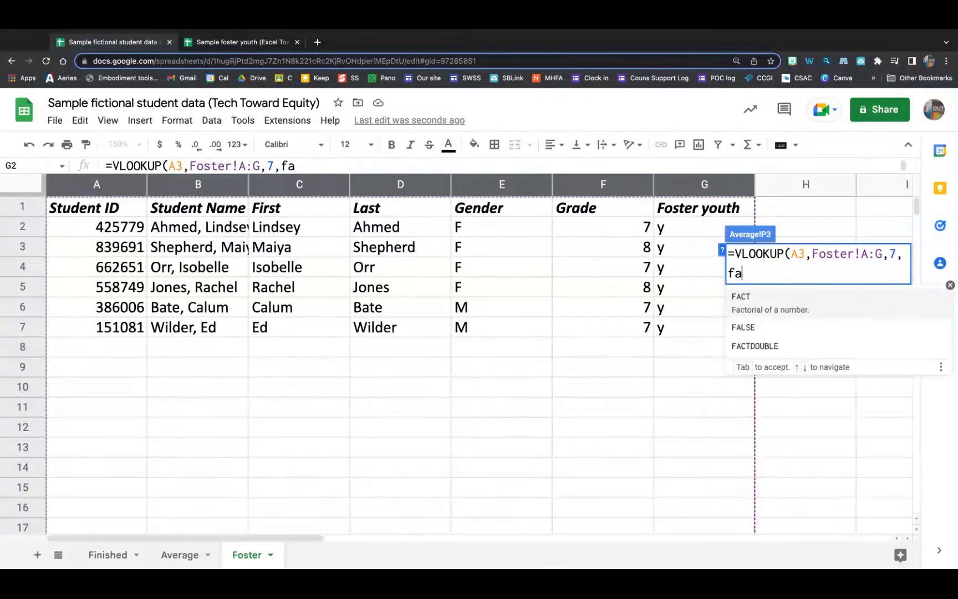
{"action": "key", "text": "BackSpace"}
{"action": "type", "text": "lse)"}
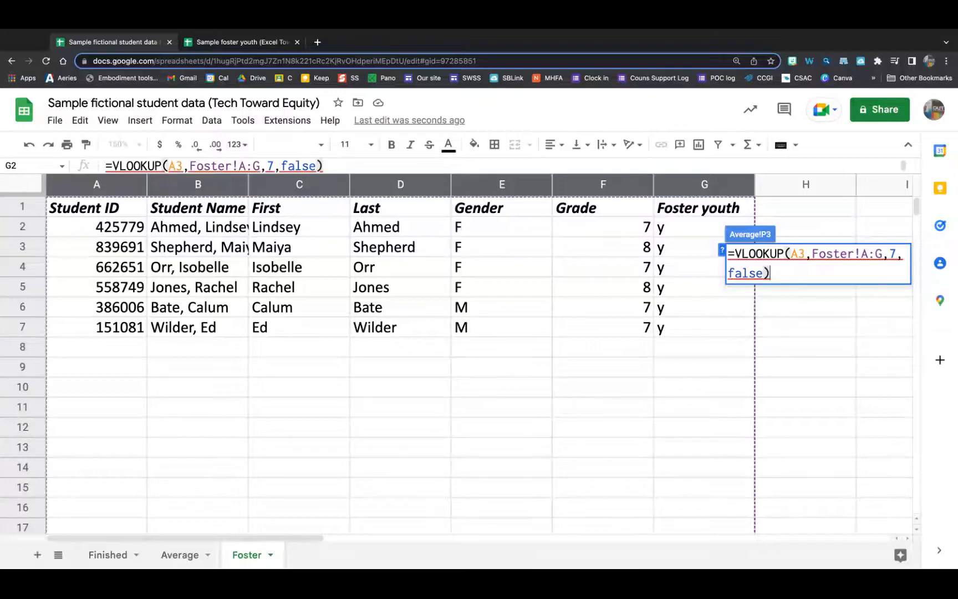
{"action": "key", "text": "Return"}
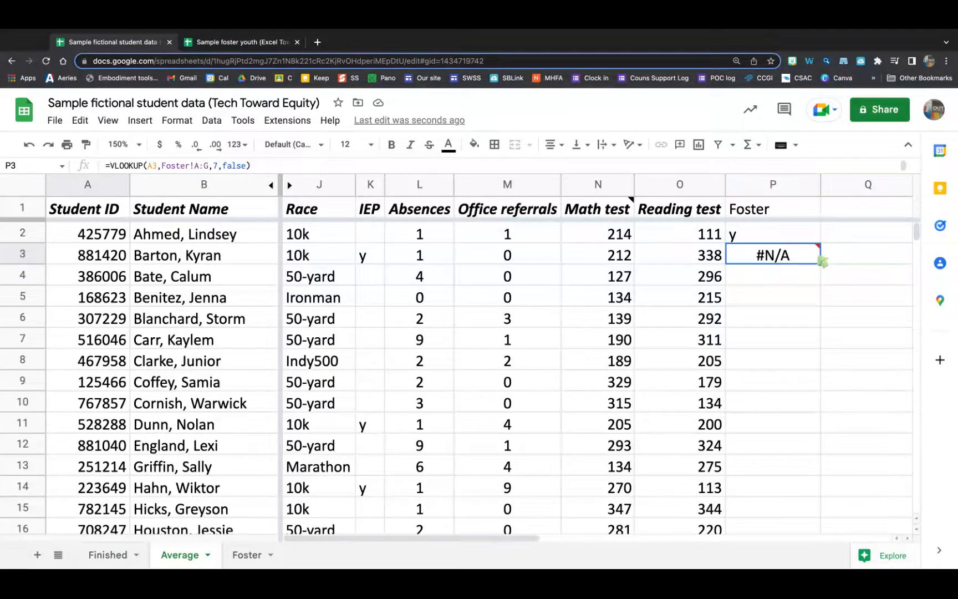
Inspect the lookup formulas and results in cells P2 and P3 of the Foster column
{"action": "mouse_move", "coordinate": [819, 264]}
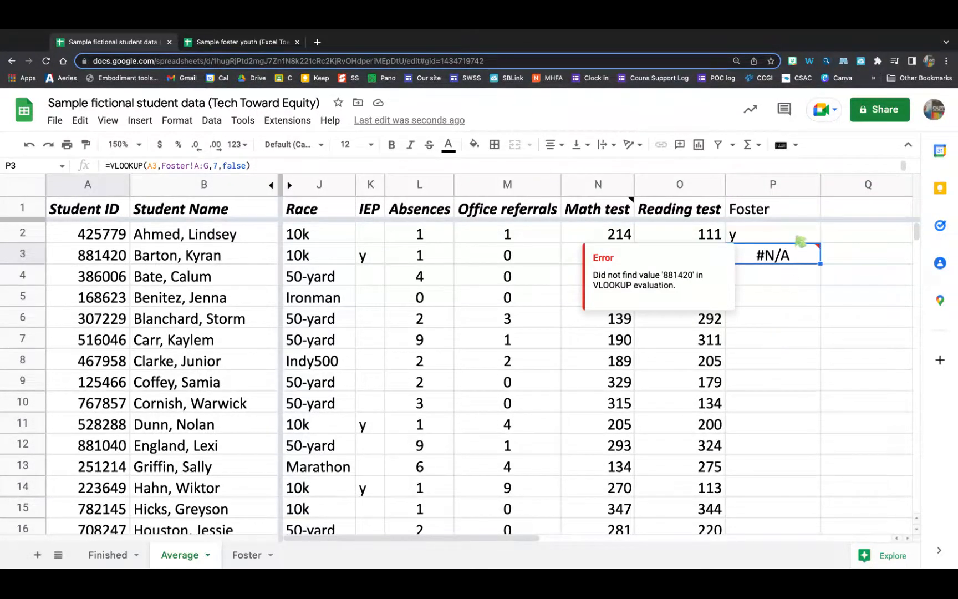
{"action": "left_click", "coordinate": [782, 236]}
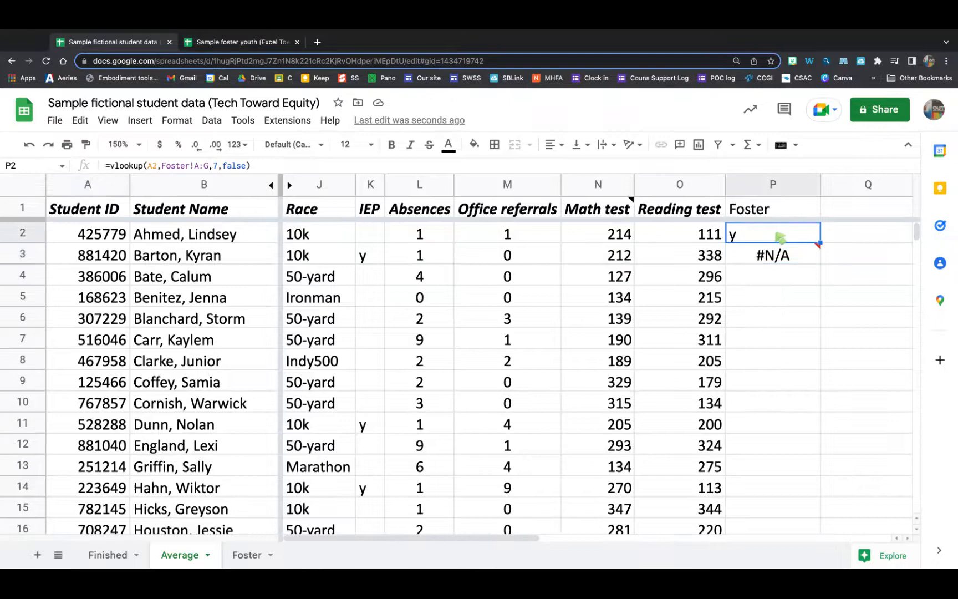
{"action": "left_click", "coordinate": [798, 255]}
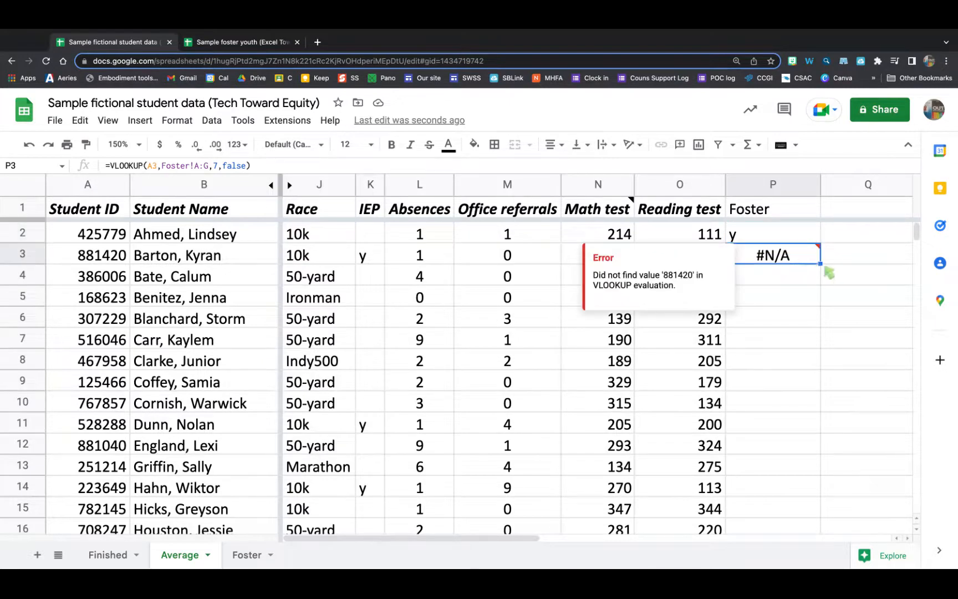
{"action": "left_click", "coordinate": [821, 270]}
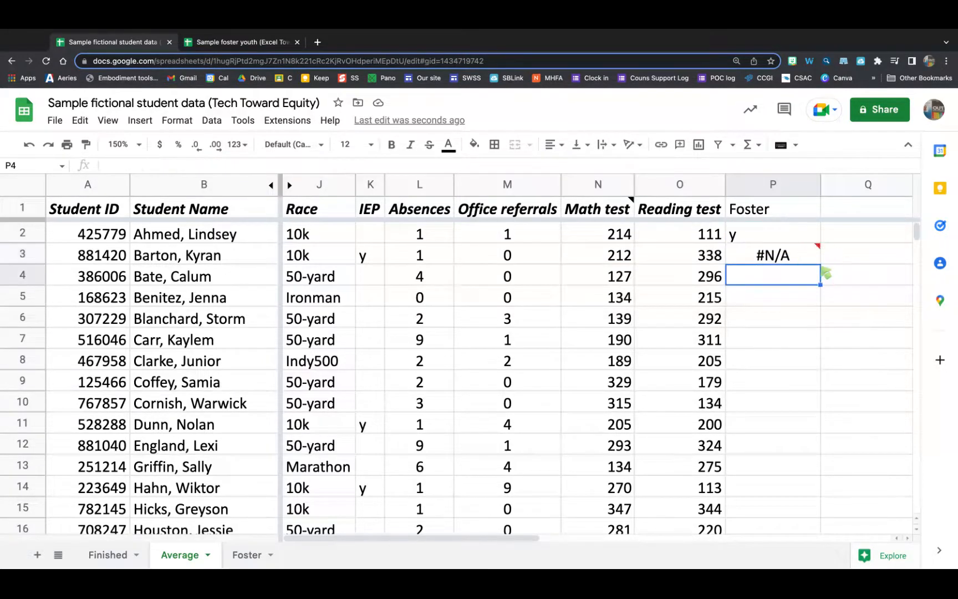
Copy the VLOOKUP formula from cell P3 of the Average sheet
{"action": "left_click", "coordinate": [799, 261]}
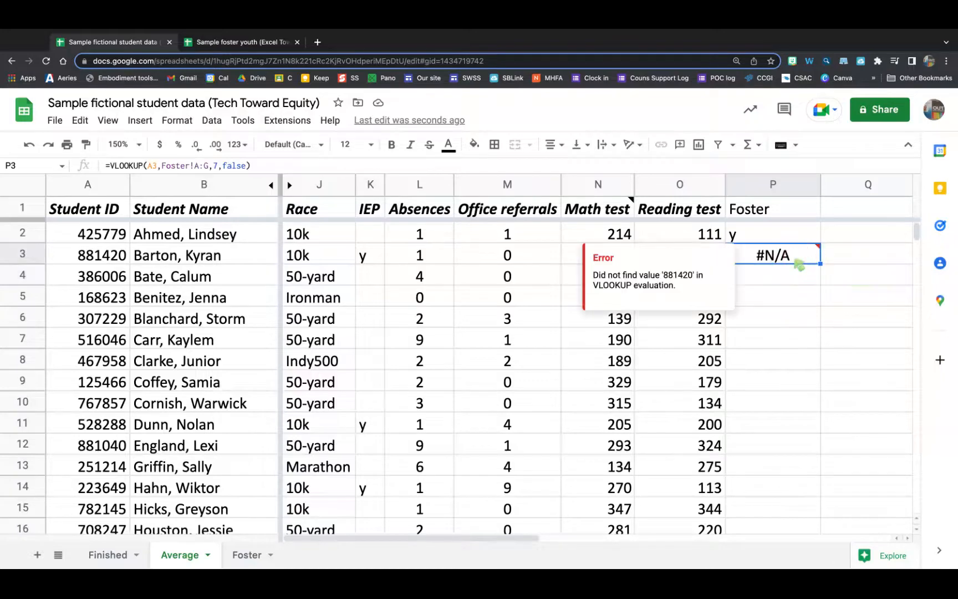
{"action": "key", "text": "ctrl+c"}
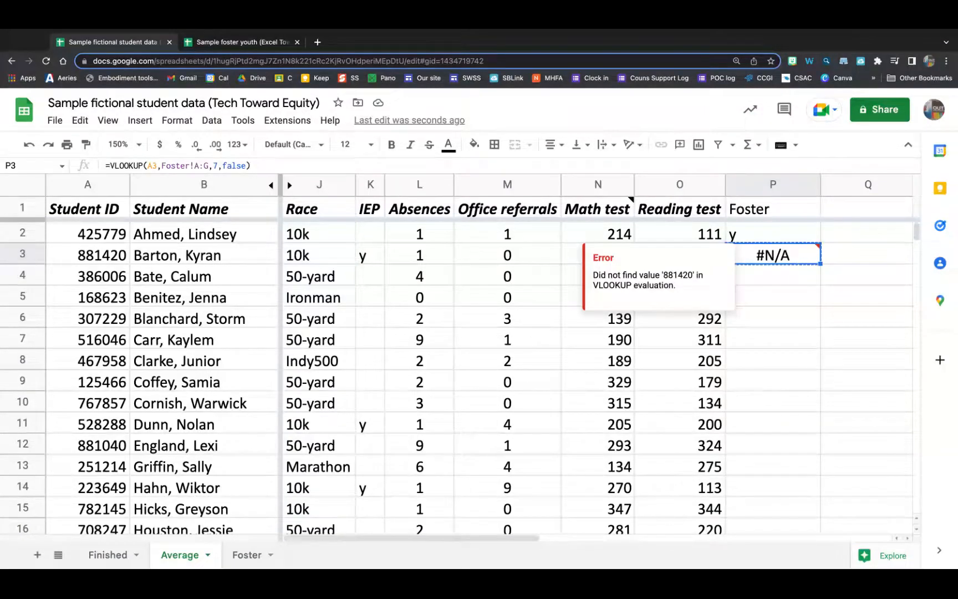
{"action": "right_click", "coordinate": [801, 256]}
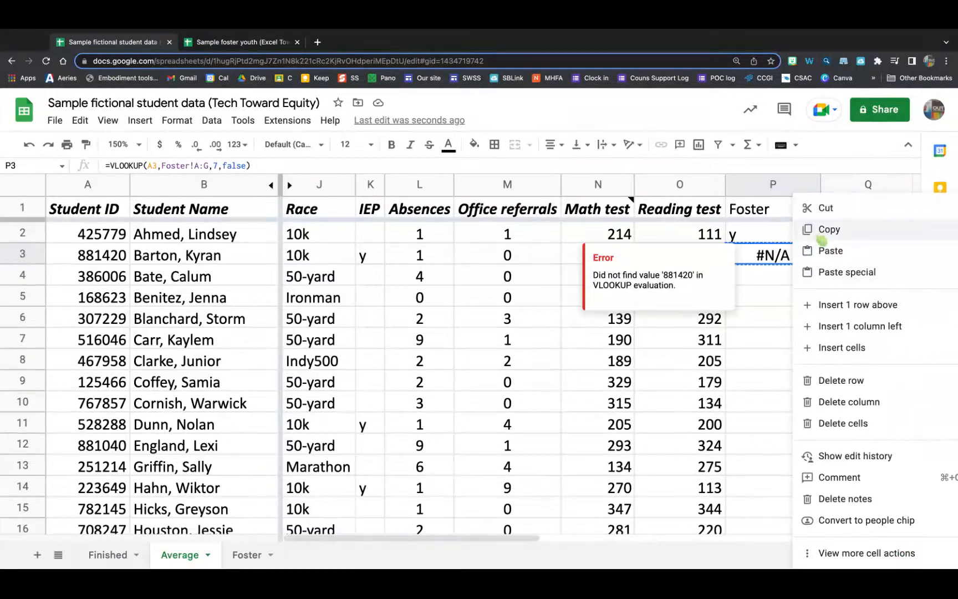
{"action": "left_click", "coordinate": [820, 228]}
Paste the copied VLOOKUP formula into cells P4:P41 so it covers every remaining student on the Average sheet
{"action": "left_click", "coordinate": [797, 275]}
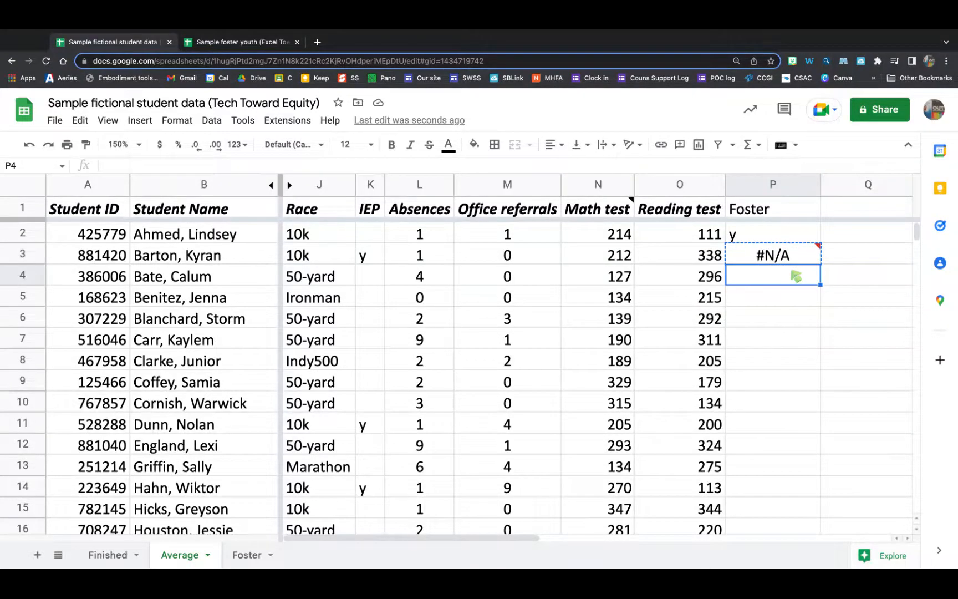
{"action": "key", "text": "shift+Down"}
{"action": "key", "text": "shift+Down"}
{"action": "key", "text": "shift+Down"}
{"action": "key", "text": "shift+Down"}
{"action": "key", "text": "shift+Down"}
{"action": "key", "text": "shift+Down"}
{"action": "key", "text": "shift+Down"}
{"action": "key", "text": "shift+Down"}
{"action": "key", "text": "shift+Down"}
{"action": "key", "text": "shift+Down"}
{"action": "key", "text": "shift+Down"}
{"action": "key", "text": "shift+Down"}
{"action": "key", "text": "shift+Down"}
{"action": "key", "text": "shift+Down"}
{"action": "key", "text": "shift+Down"}
{"action": "key", "text": "shift+Down"}
{"action": "key", "text": "shift+Down"}
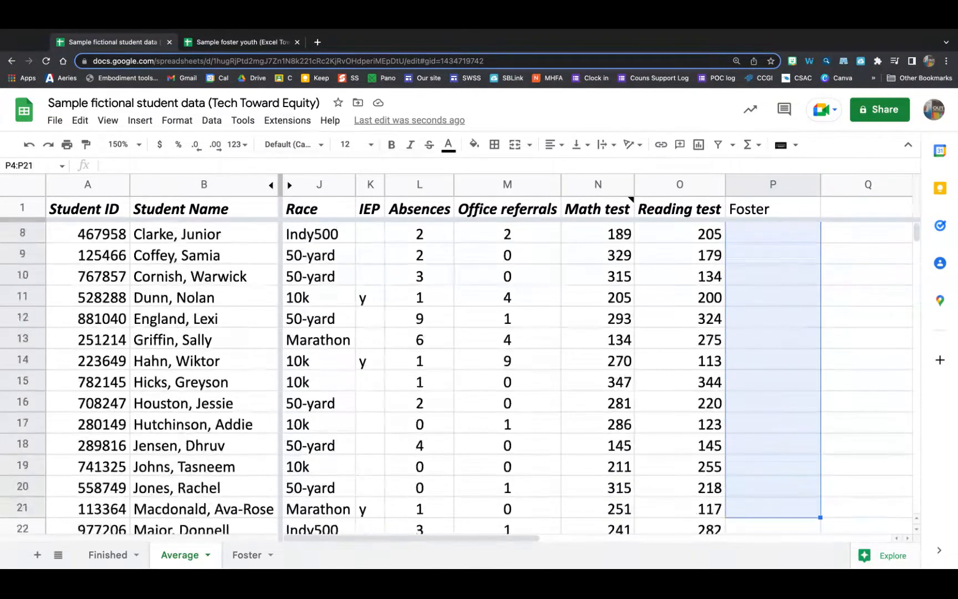
{"action": "key", "text": "shift+Down"}
{"action": "key", "text": "shift+Down"}
{"action": "key", "text": "shift+Down"}
{"action": "key", "text": "shift+Down"}
{"action": "key", "text": "shift+Down"}
{"action": "key", "text": "shift+Down"}
{"action": "key", "text": "shift+Down"}
{"action": "key", "text": "shift+Down"}
{"action": "key", "text": "shift+Down"}
{"action": "key", "text": "shift+Down"}
{"action": "key", "text": "shift+Down"}
{"action": "key", "text": "shift+Down"}
{"action": "key", "text": "shift+Down"}
{"action": "key", "text": "shift+Down"}
{"action": "key", "text": "shift+Down"}
{"action": "key", "text": "shift+Down"}
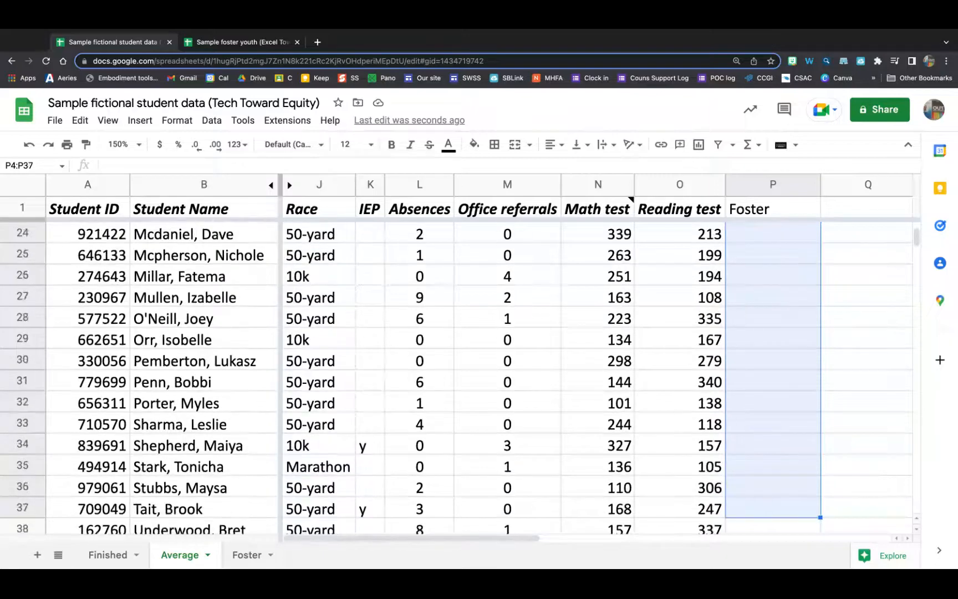
{"action": "key", "text": "shift+Down"}
{"action": "key", "text": "shift+Down"}
{"action": "key", "text": "shift+Down"}
{"action": "key", "text": "shift+Down"}
{"action": "key", "text": "shift+Down"}
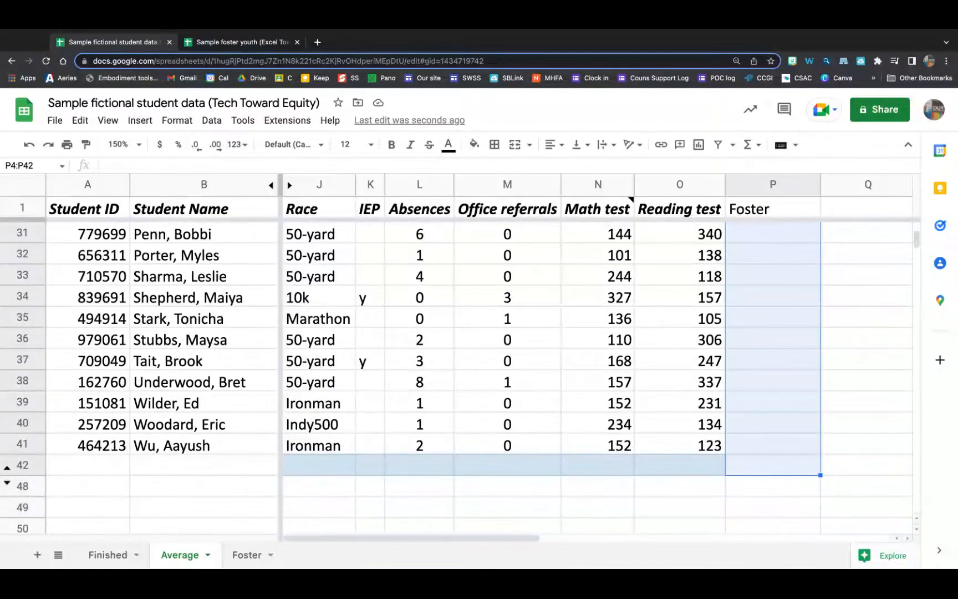
{"action": "key", "text": "shift+Up"}
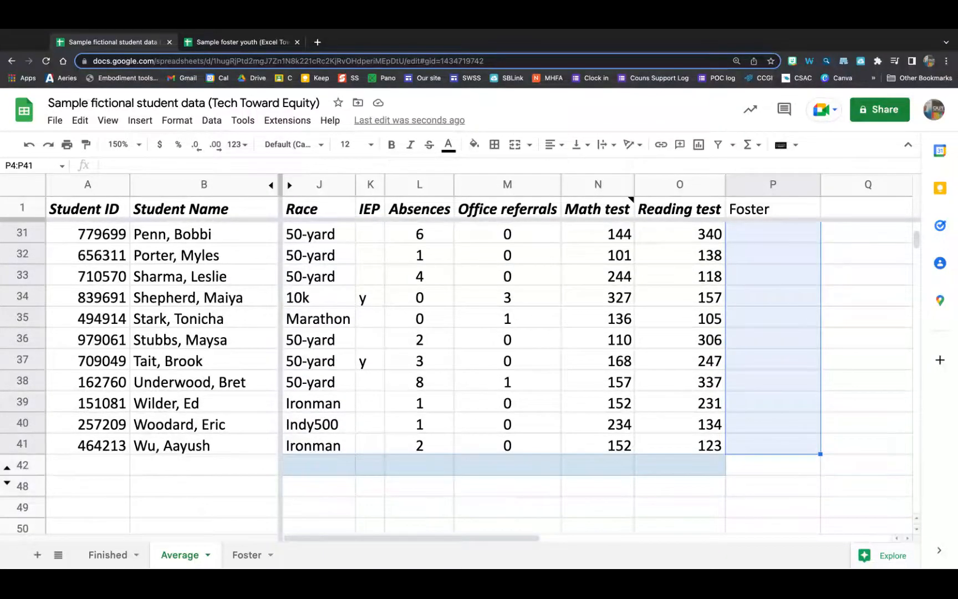
{"action": "right_click", "coordinate": [768, 446]}
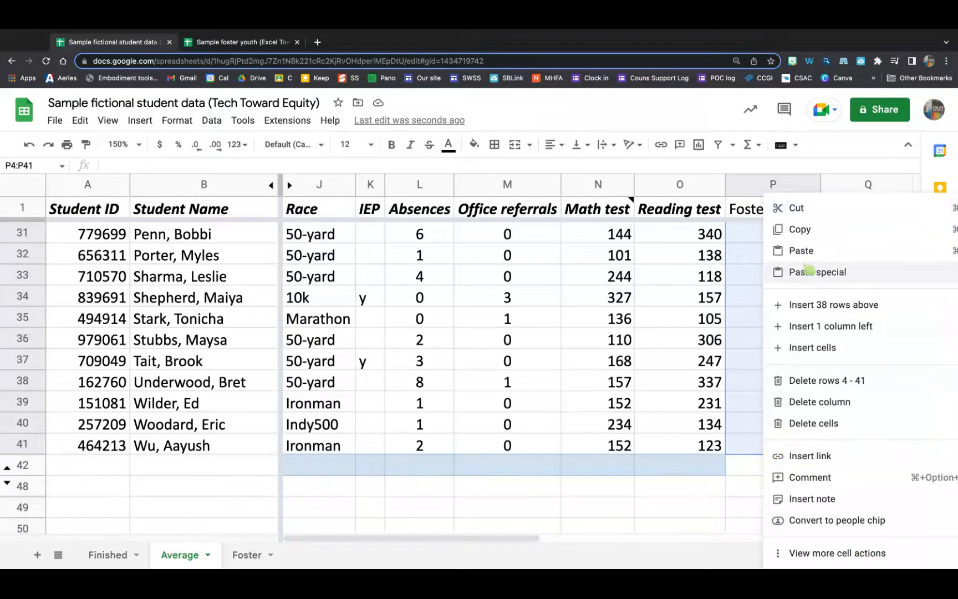
{"action": "left_click", "coordinate": [787, 250]}
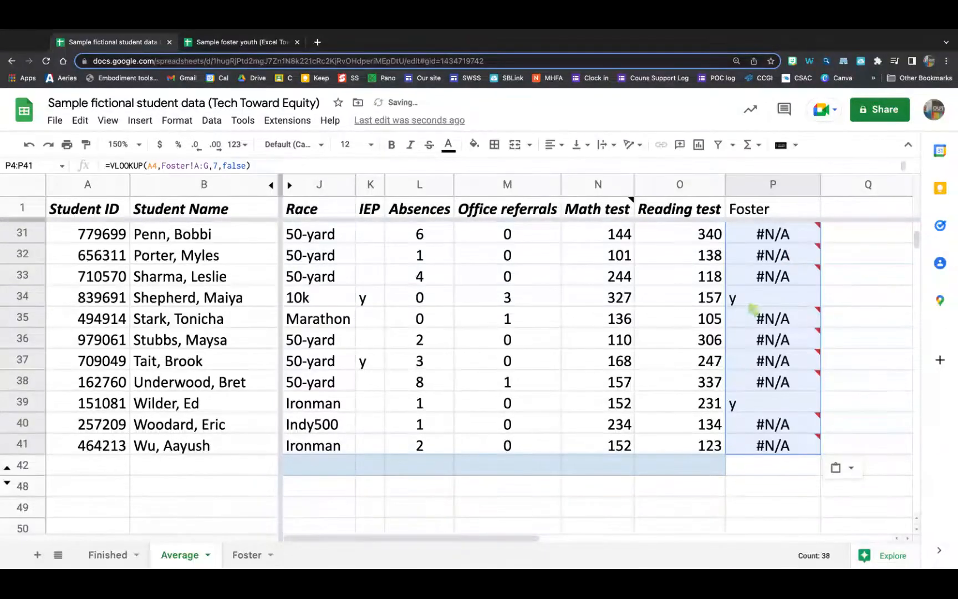
{"action": "left_click", "coordinate": [653, 511]}
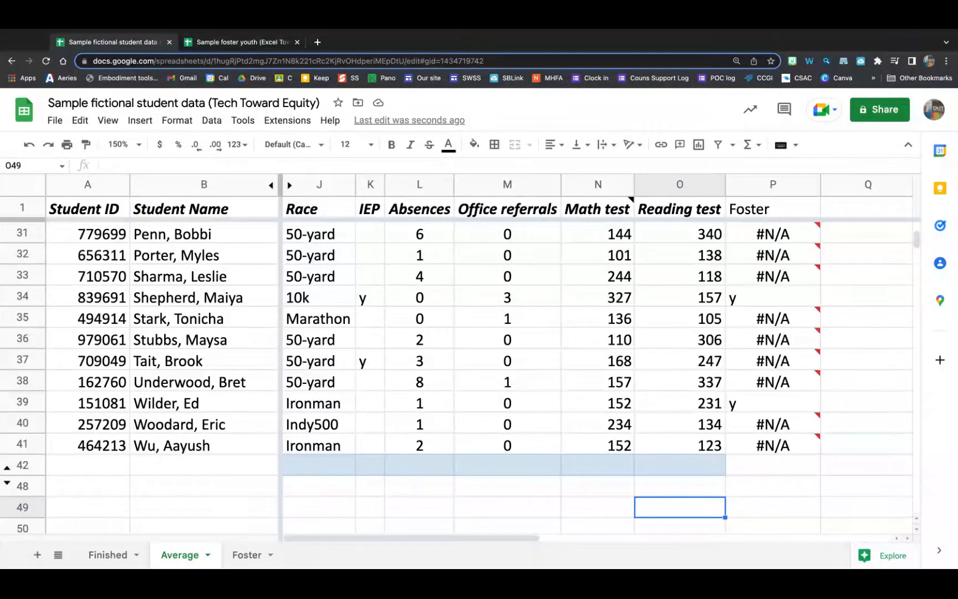
{"action": "scroll", "coordinate": [514, 515], "scroll_direction": "right", "scroll_amount": 2}
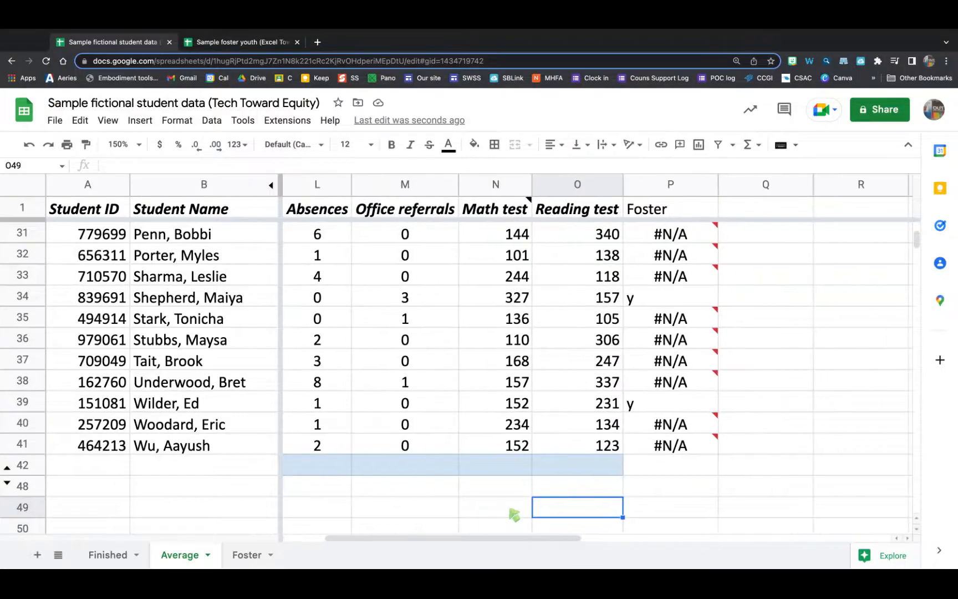